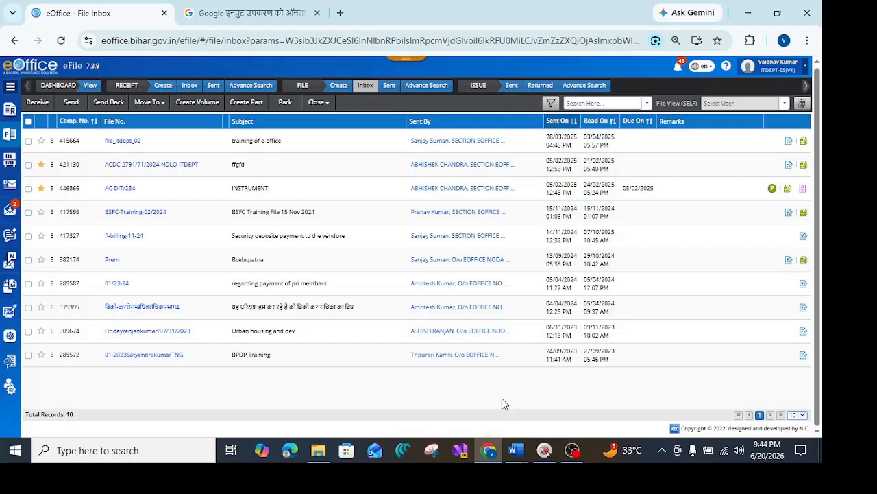
Switch from the eOffice browser tab to the 'kruti dev test' Word document.
mouse_move(516, 453)
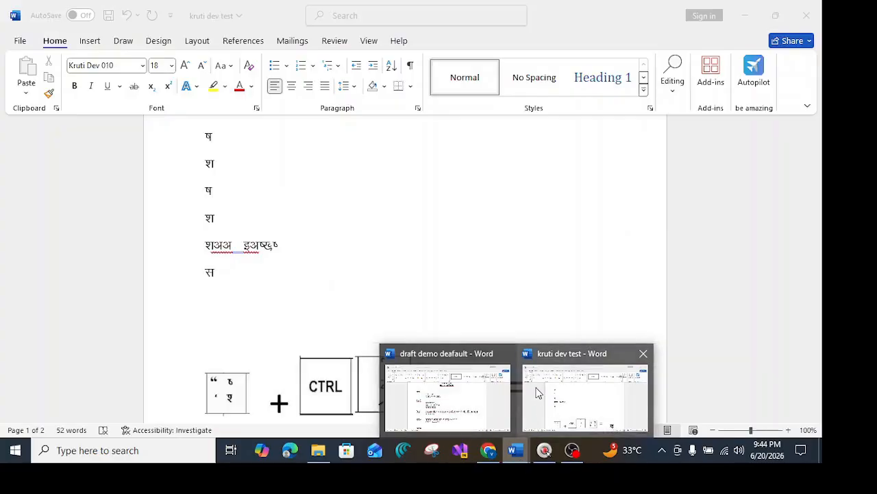
mouse_move(449, 403)
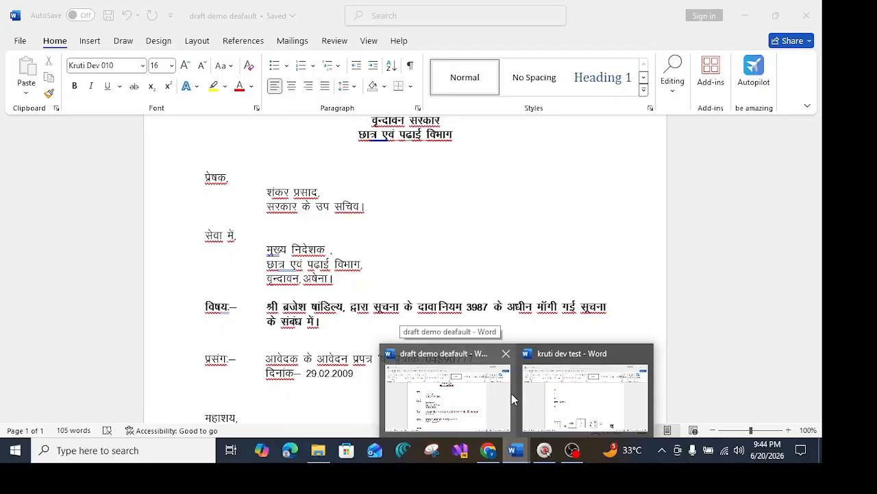
click(557, 402)
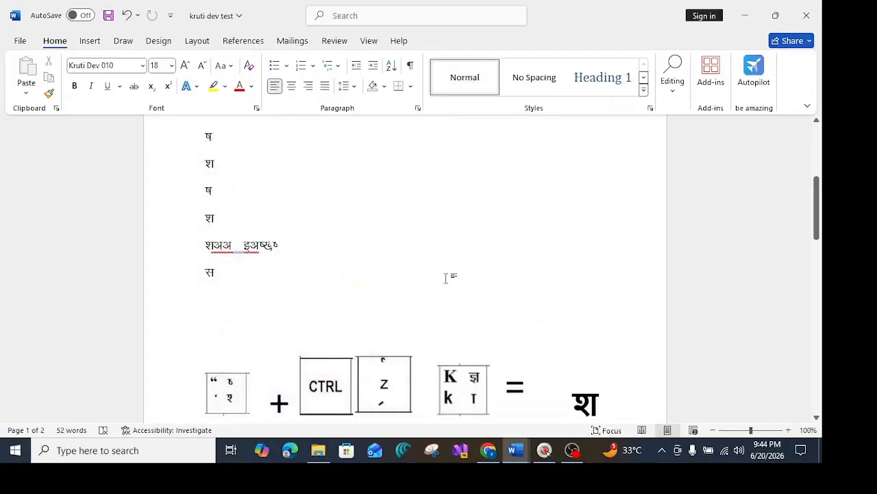
Delete the second श on the first practice line below the notes.
scroll(330, 270, up, 1)
scroll(260, 245, up, 5)
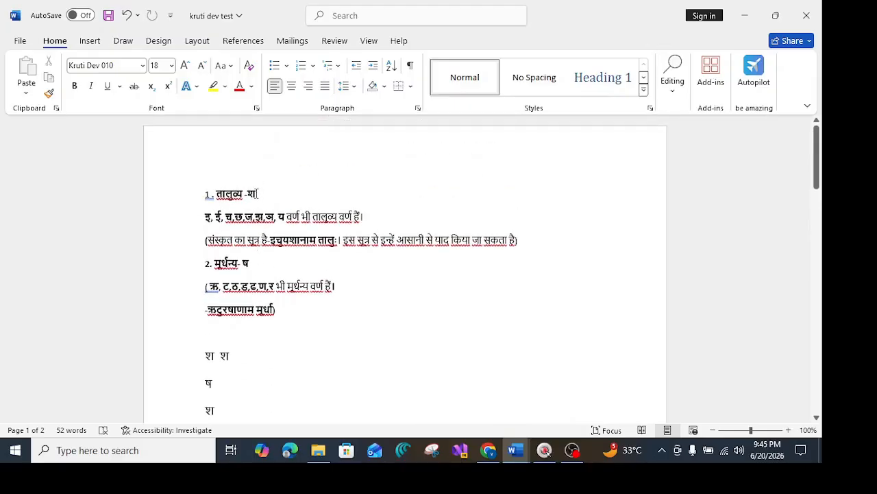
click(268, 266)
click(236, 358)
key(BackSpace)
key(BackSpace)
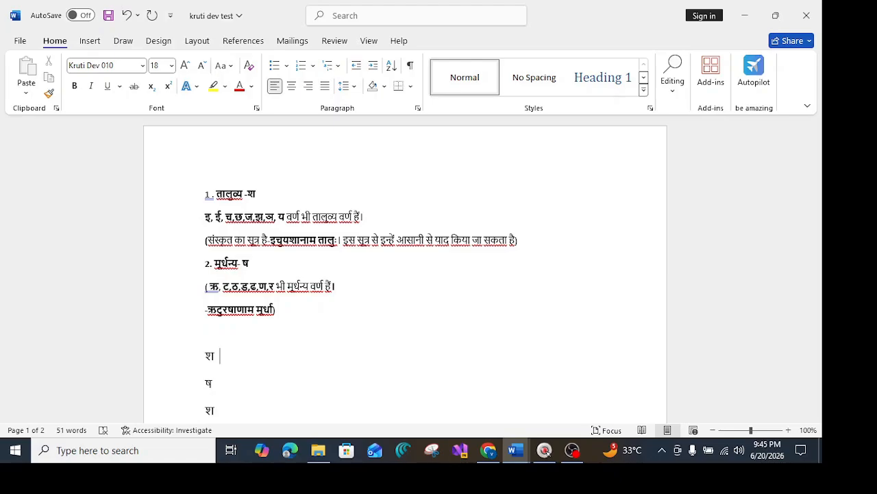
Retype श beside the first श on that line using the Kruti Dev key combination.
text(')
key(BackSpace)
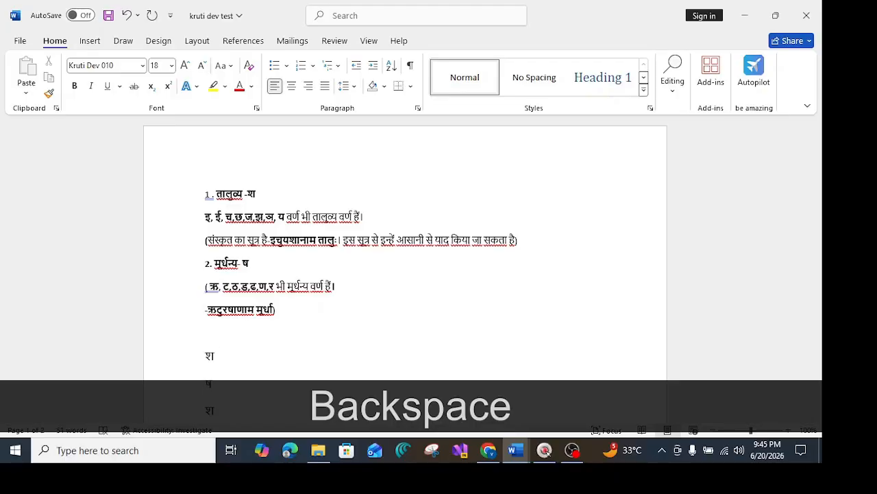
text(")
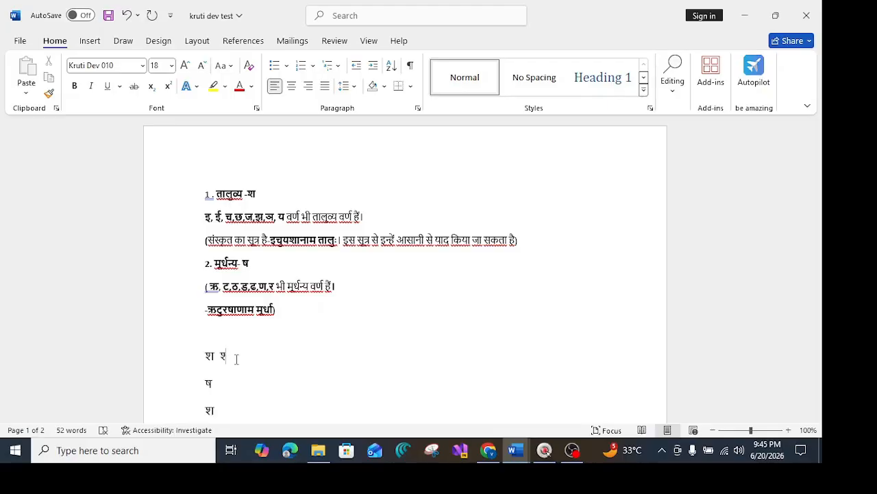
text(k)
Type ष beside the ष on the second practice line.
click(216, 385)
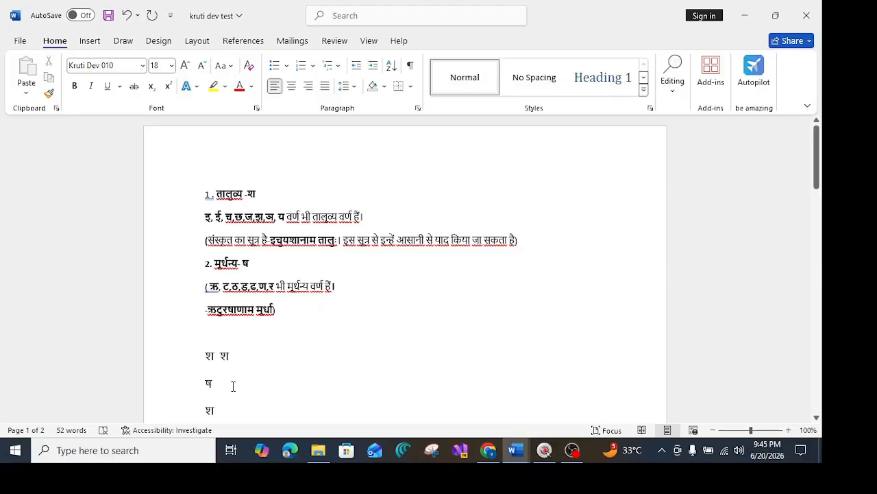
text(')
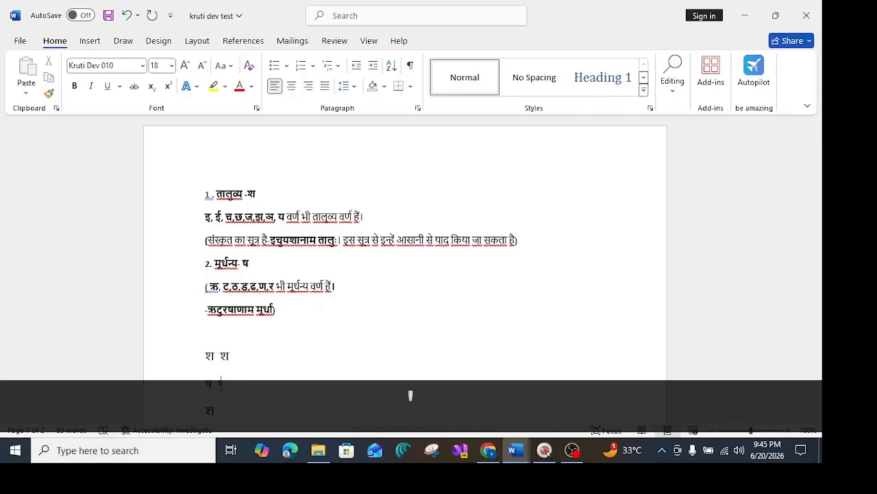
text(k)
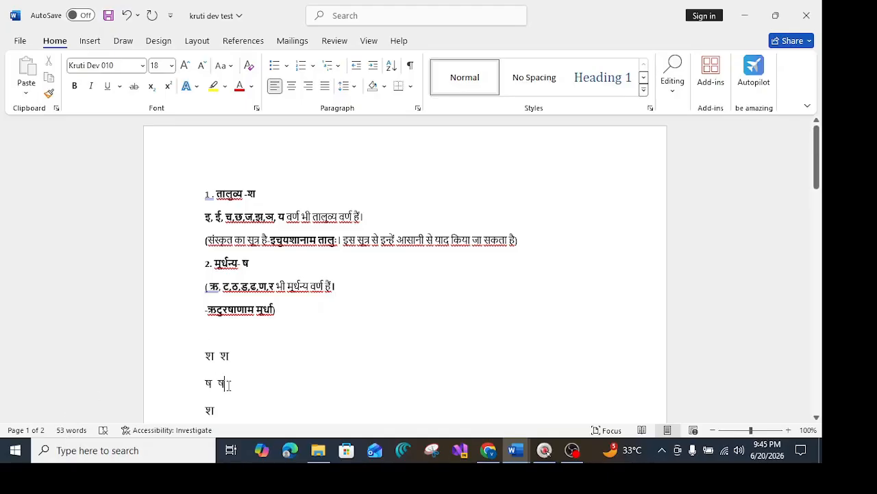
Add श beside the श on the third practice line, converting the typed half letter with undo.
scroll(226, 382, down, 1)
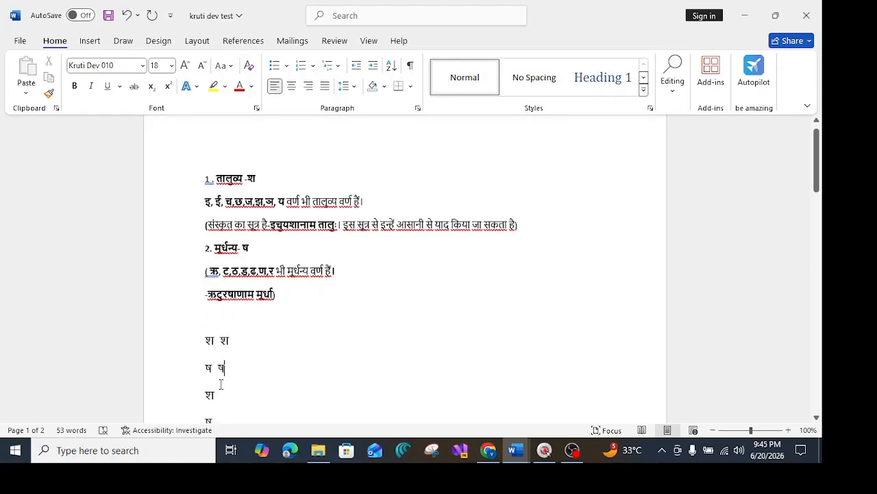
click(222, 382)
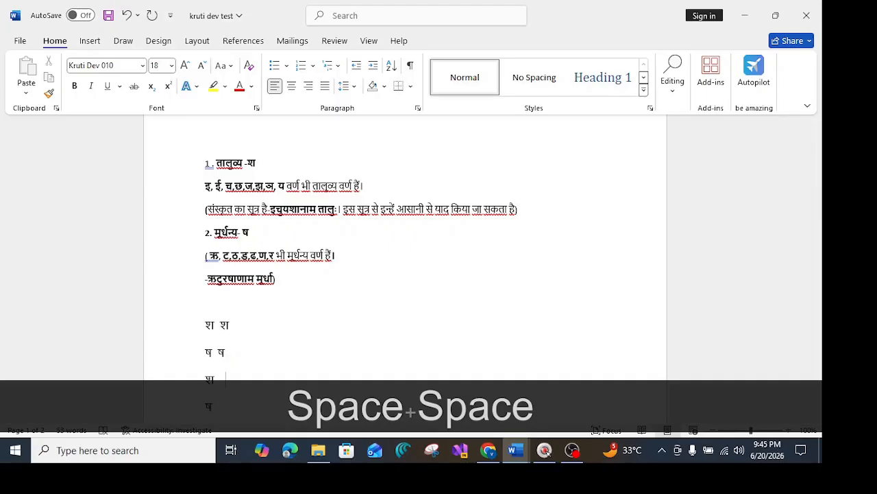
key(BackSpace)
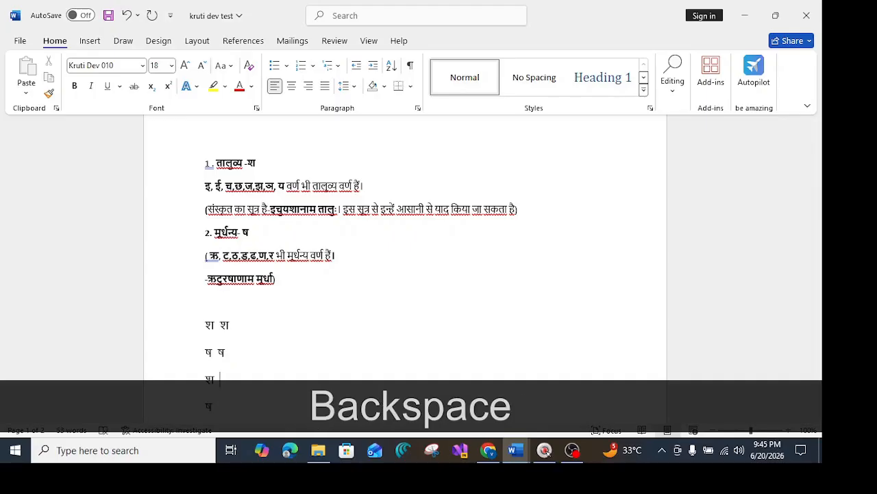
text(')
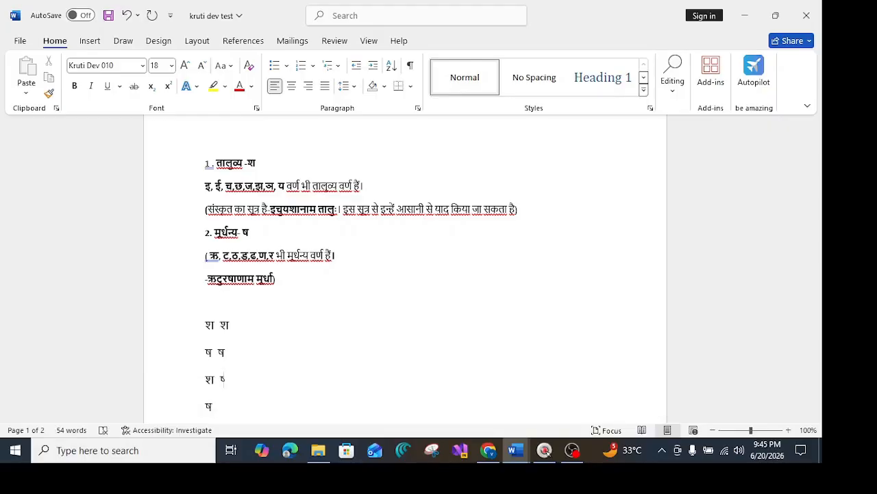
key(ctrl+z)
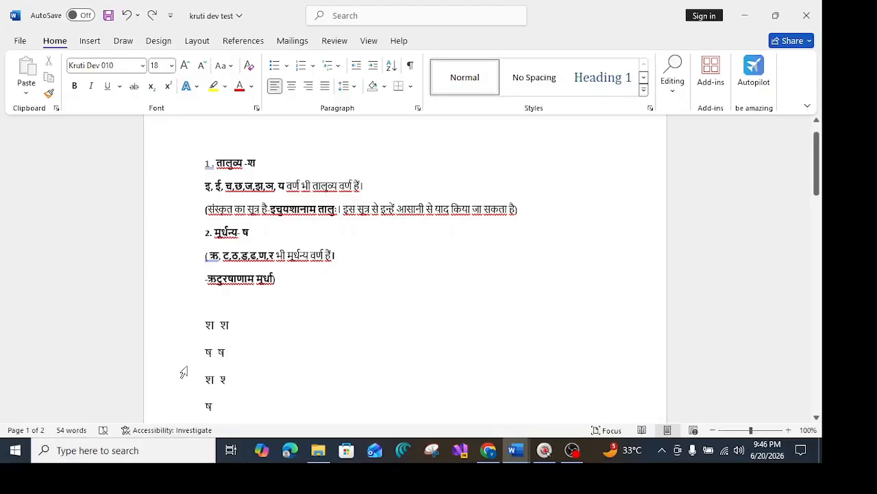
text(k)
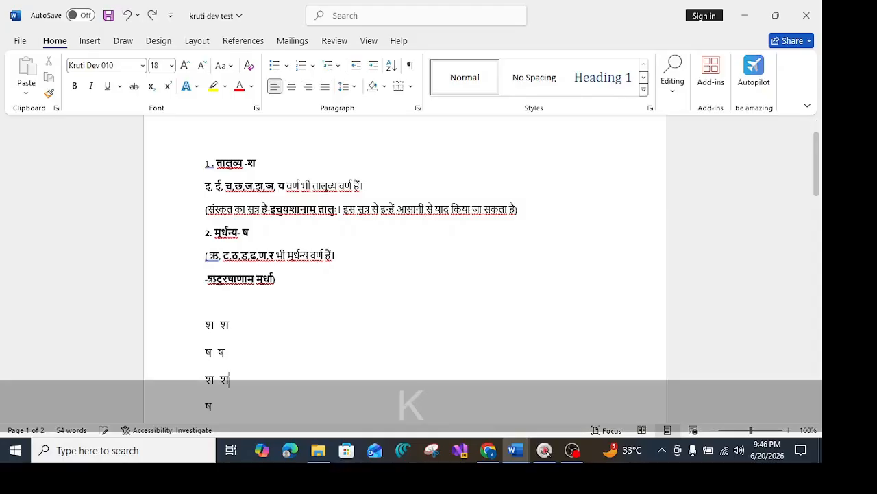
Add ष beside the ष on the fourth practice line, converting the typed character with undo.
scroll(265, 306, down, 1)
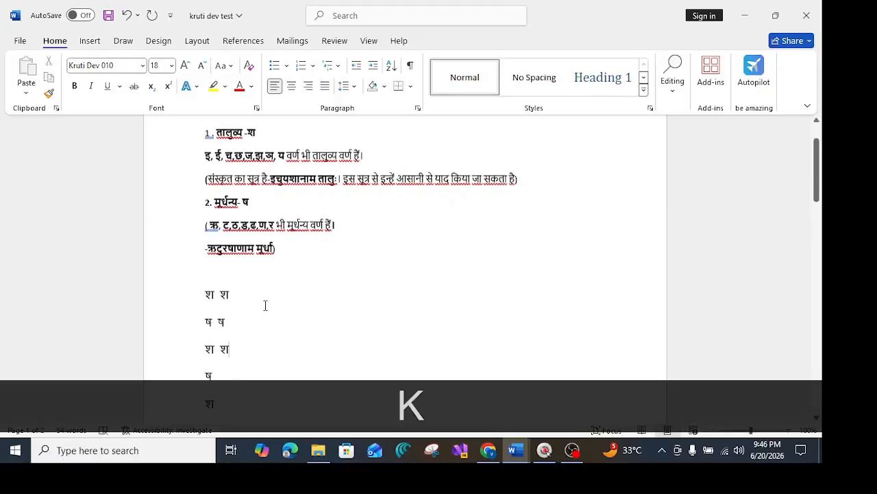
click(215, 378)
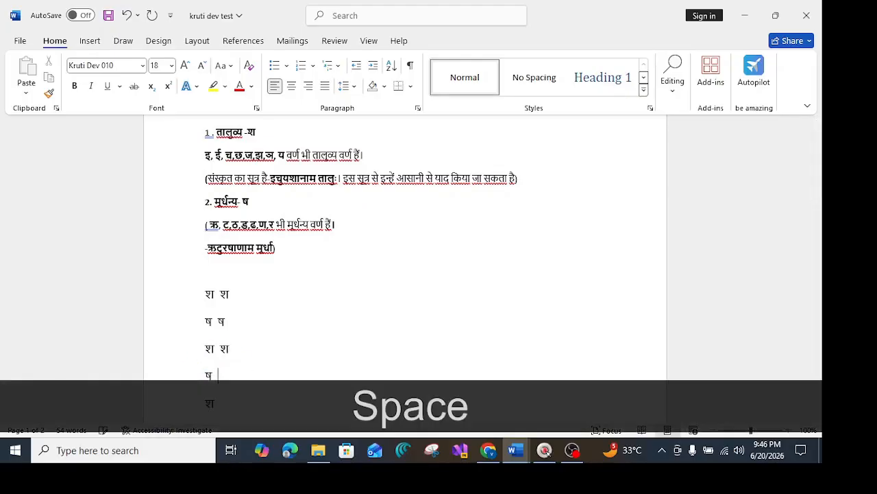
text(")
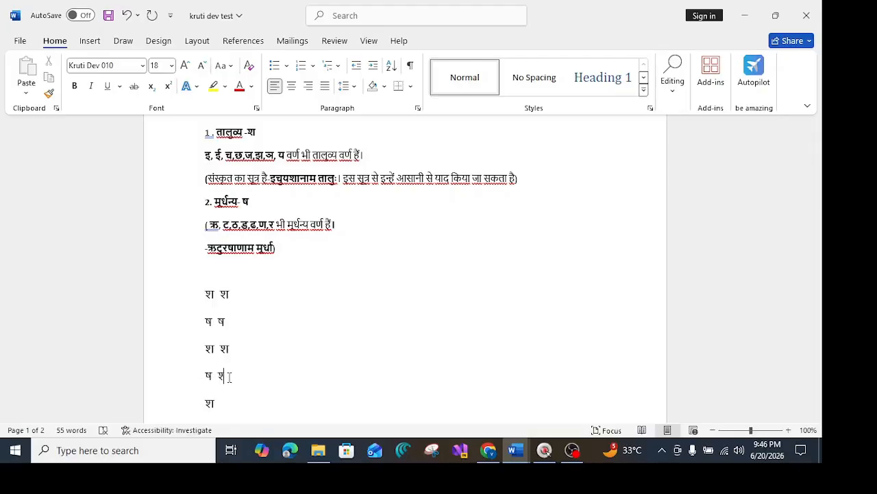
key(ctrl+z)
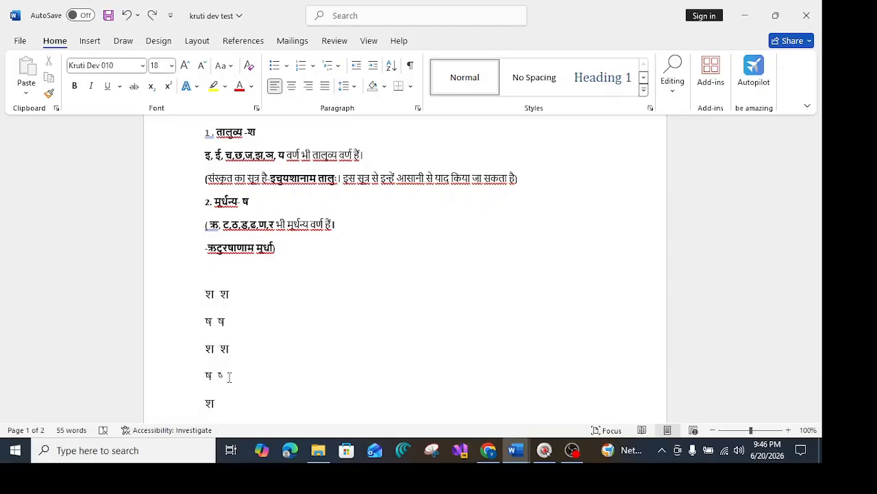
text(k)
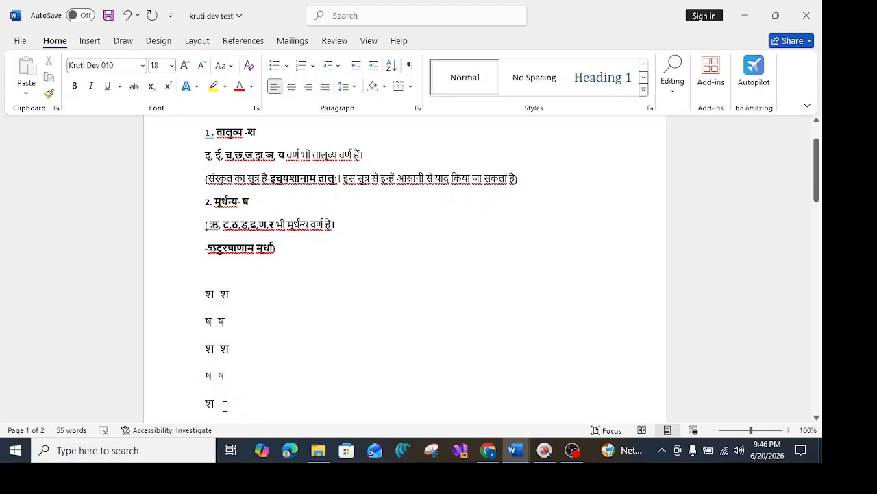
Enlarge the श on the fifth practice line to 24 pt and make it bold.
drag(206, 403, 221, 407)
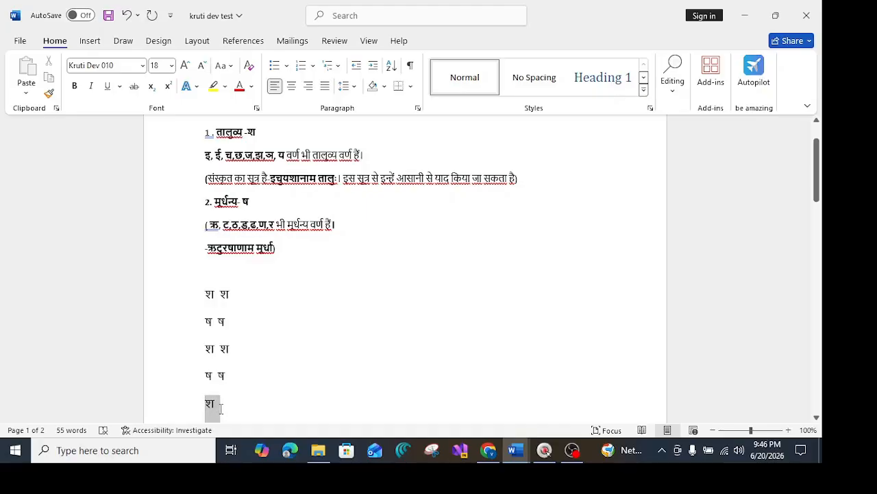
click(183, 65)
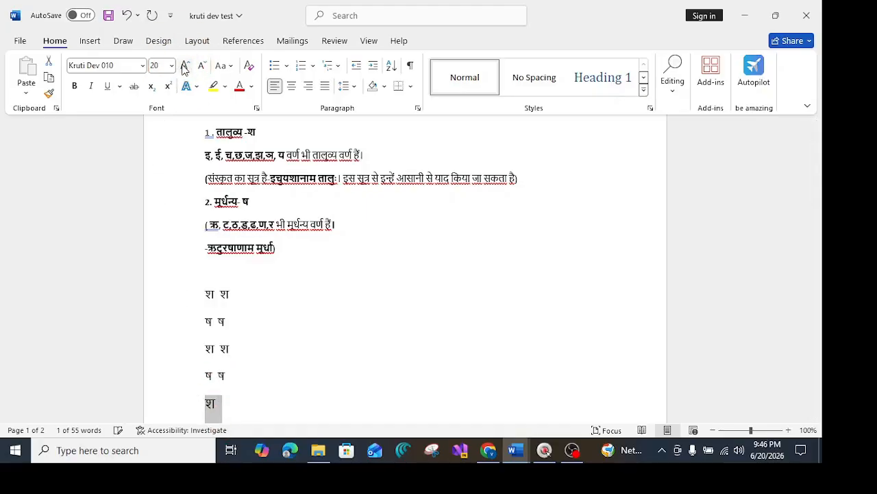
click(183, 65)
click(184, 65)
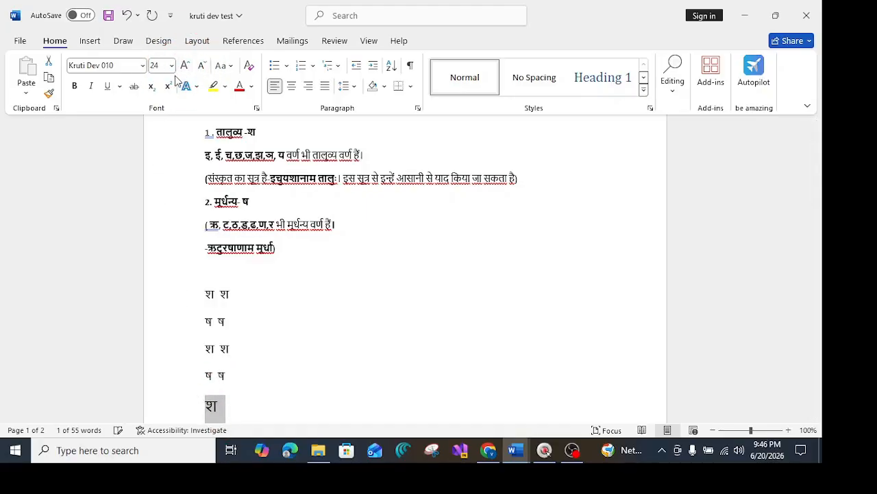
click(74, 85)
Type a second bold श beside it on the fifth line.
click(226, 405)
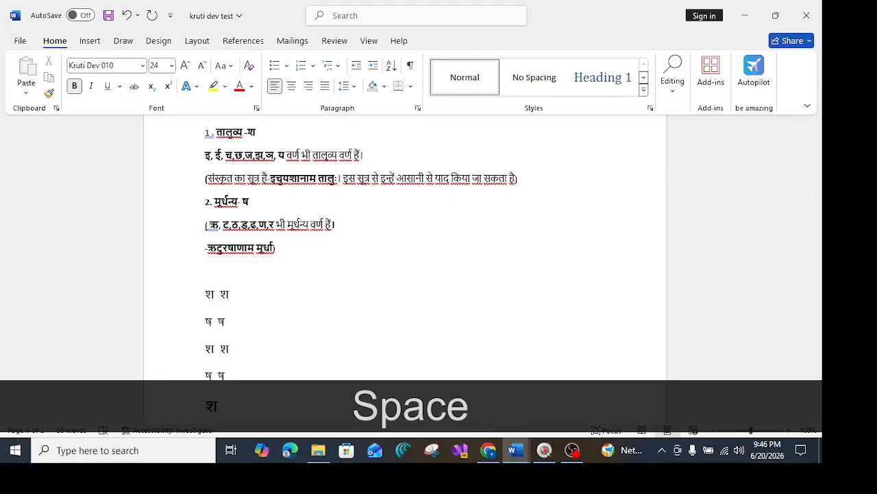
text(')
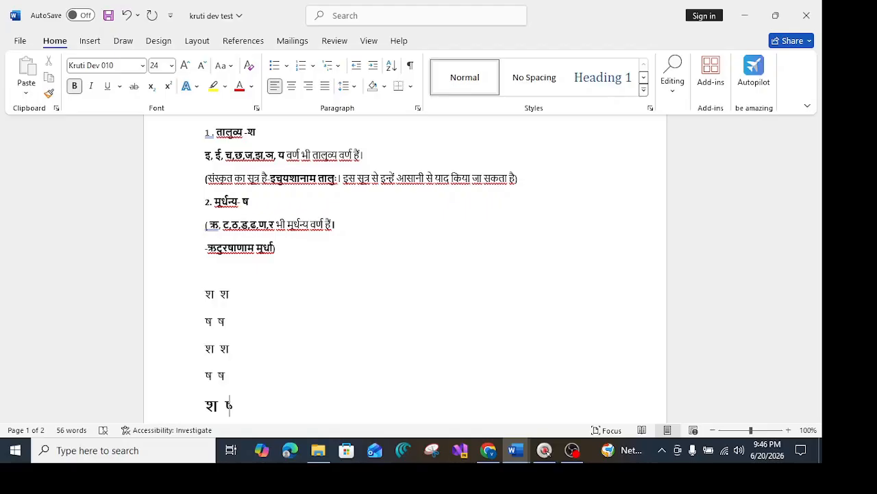
key(ctrl+z)
text(K)
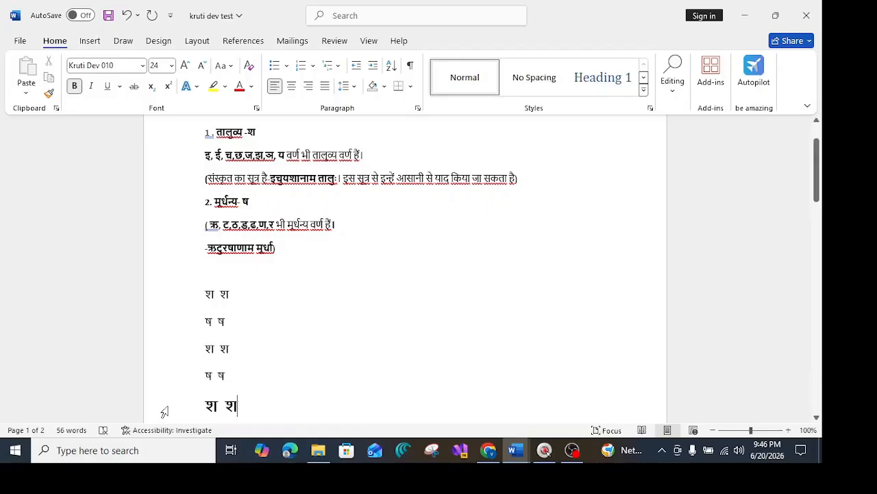
Start a new line after the fifth line and type ष.
scroll(247, 406, down, 1)
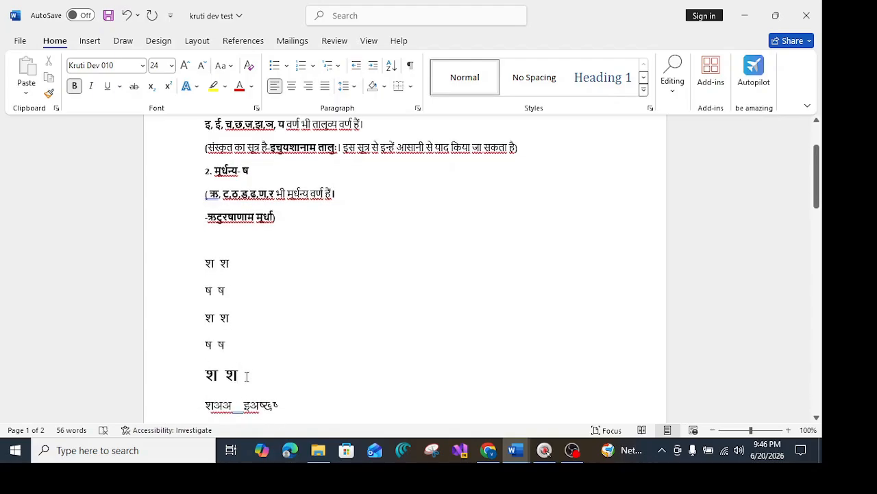
key(Return)
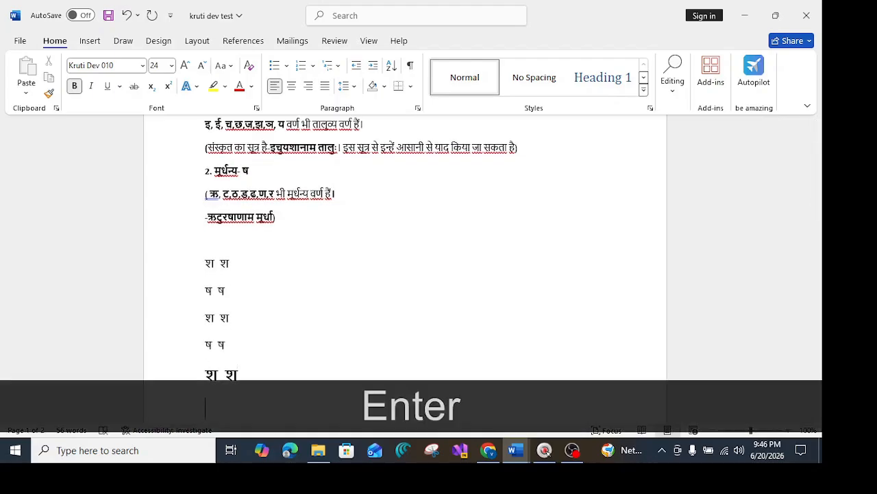
text('k)
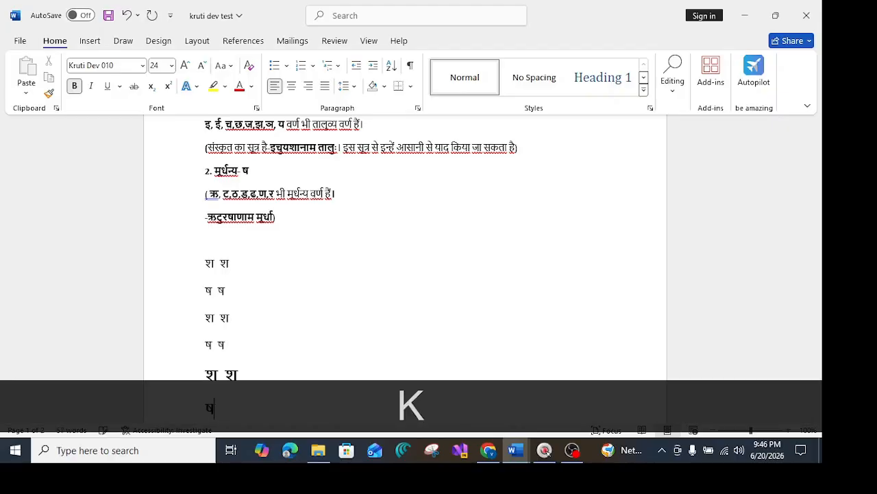
key(BackSpace)
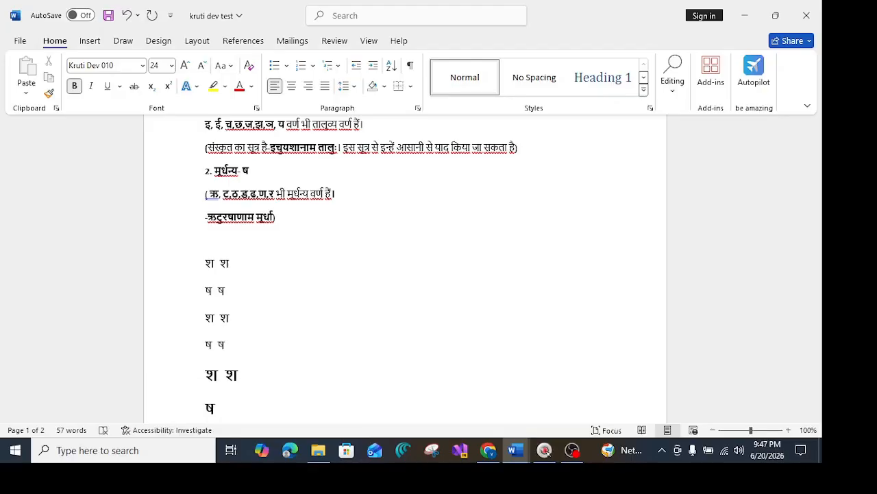
Add a second ष beside it on the new line, converting the typed half letter with undo.
key(shift)
text(")
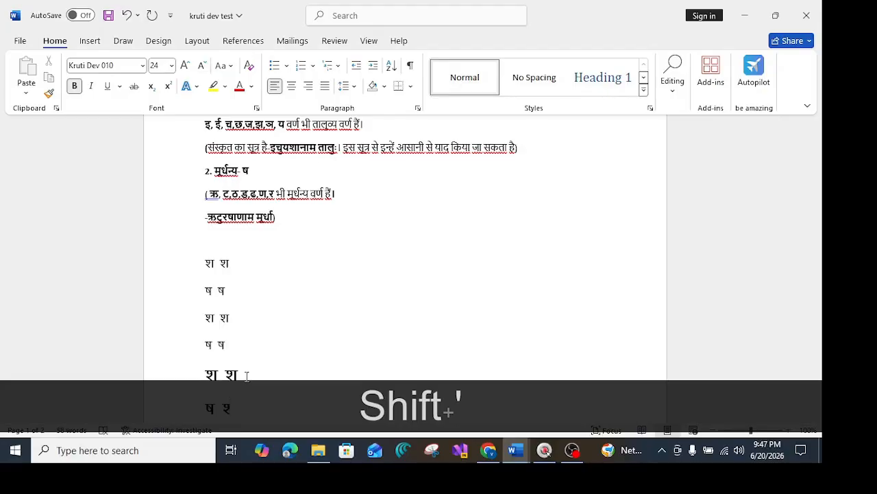
key(ctrl+z)
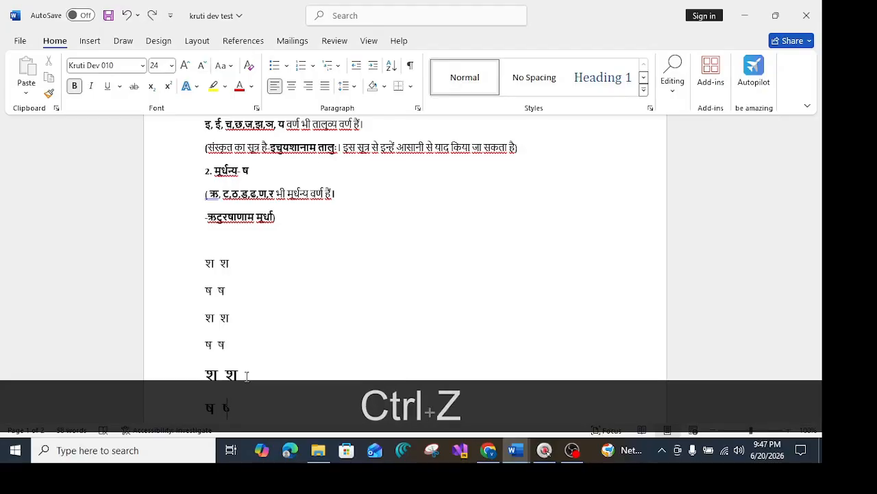
text(k)
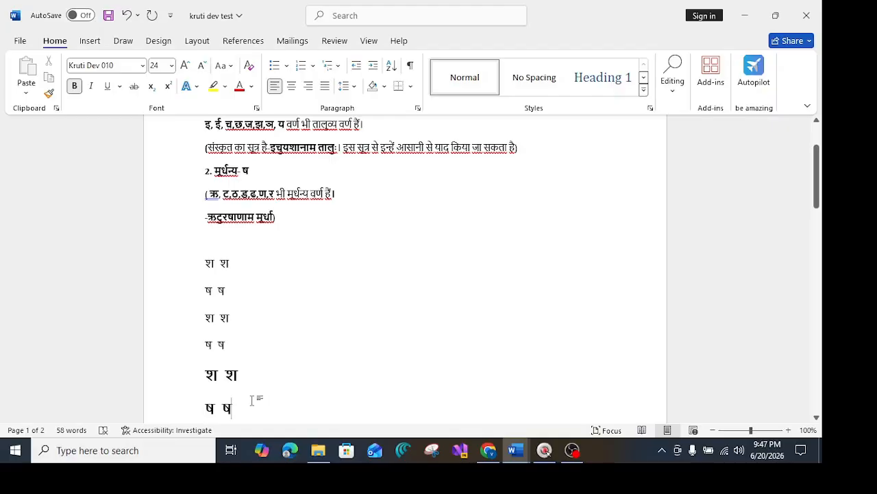
scroll(274, 377, down, 5)
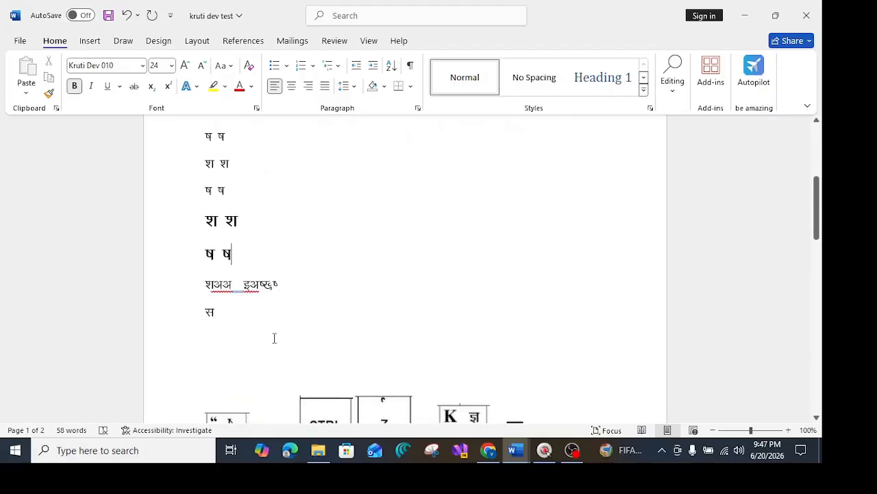
Delete the two stray lines below the practice lines.
drag(225, 310, 203, 288)
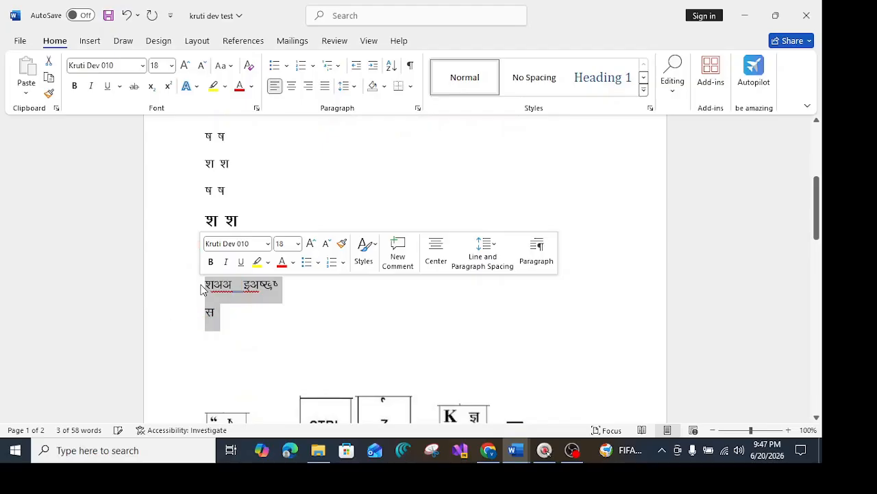
key(Delete)
Review the key-combination diagrams for श and ष further down the document.
scroll(233, 295, down, 4)
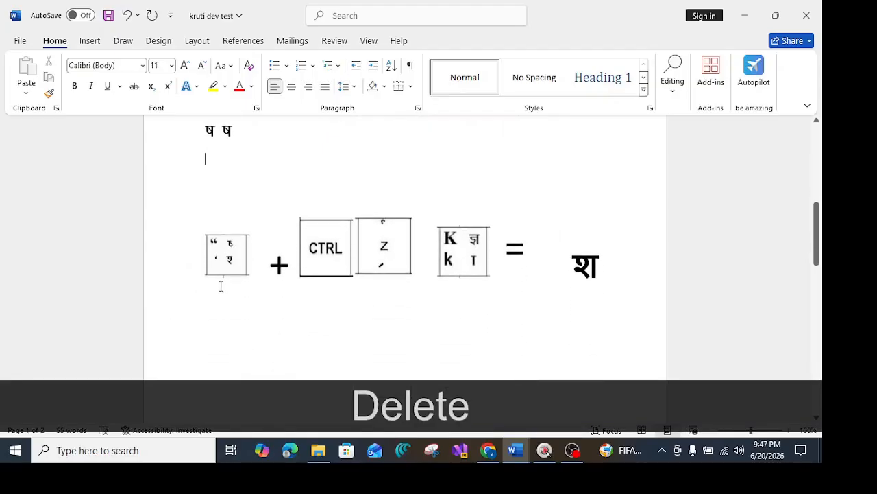
scroll(325, 313, down, 1)
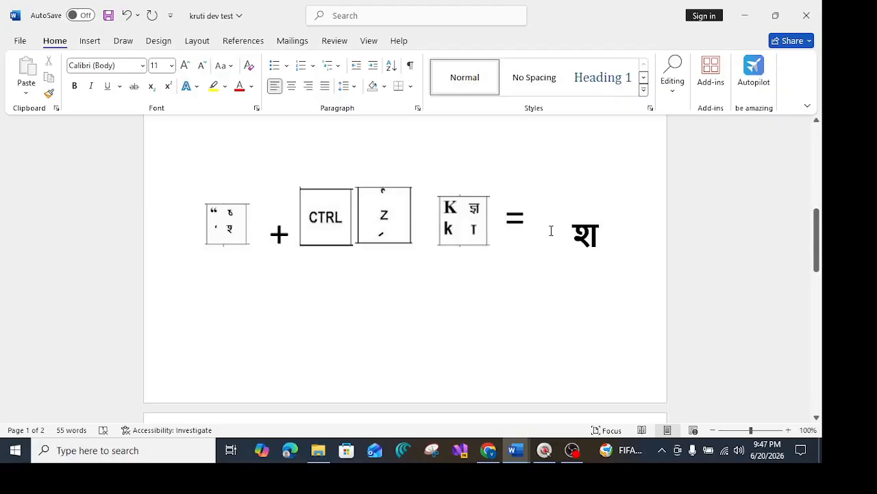
scroll(426, 290, down, 3)
scroll(425, 291, down, 2)
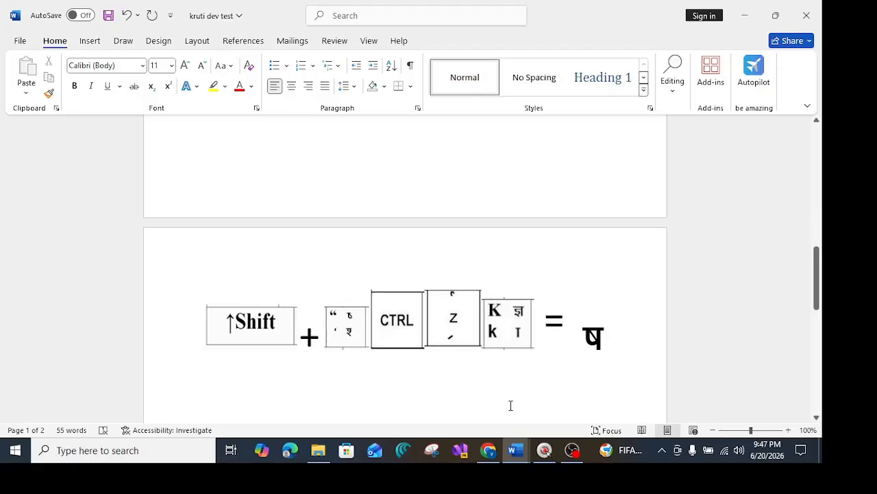
Switch to the eOffice file inbox in Chrome.
click(487, 452)
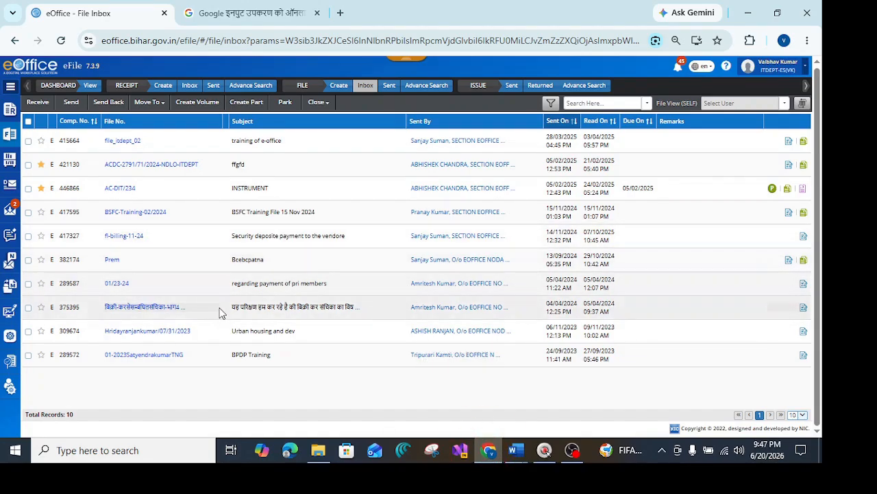
click(127, 288)
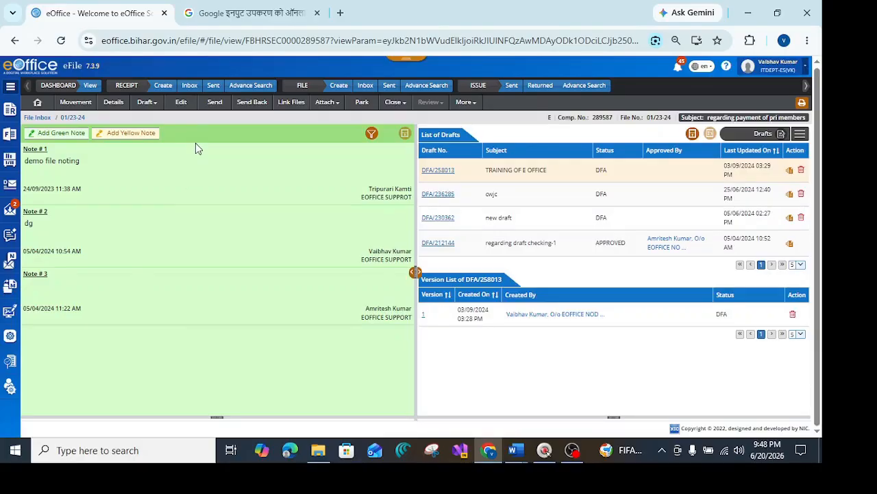
click(145, 101)
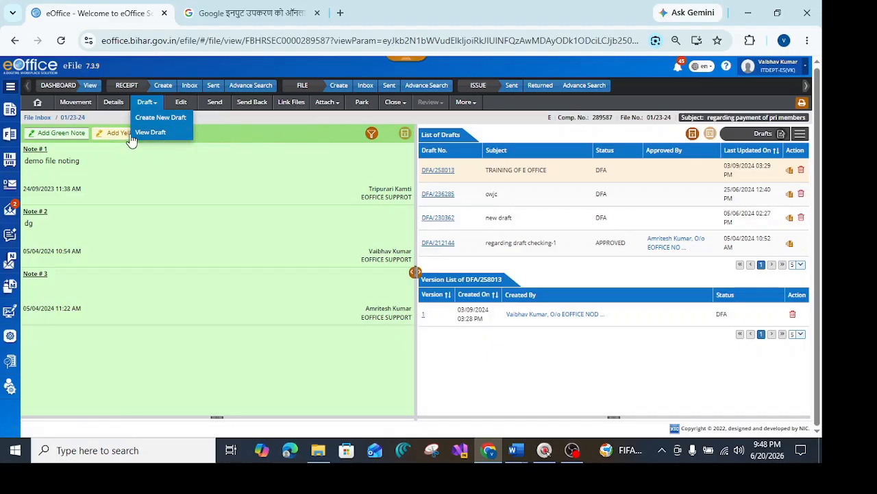
click(364, 84)
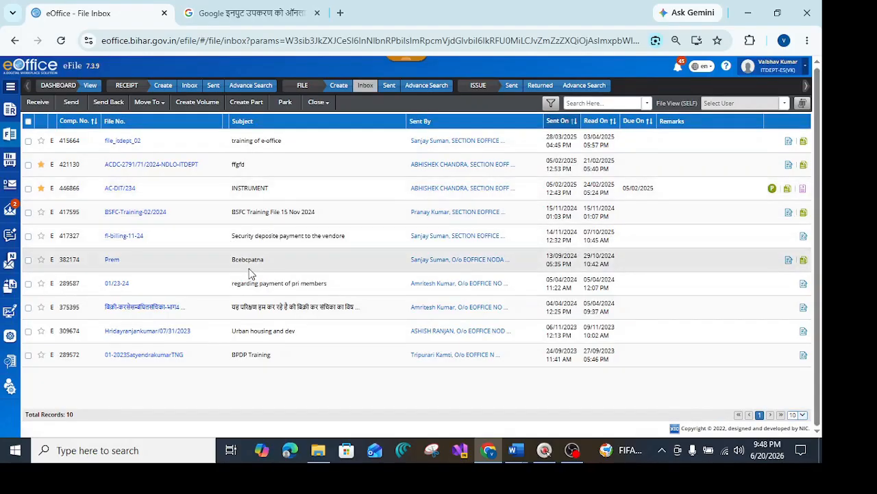
Open the file fl-billing-11-24 and create a new draft in it.
click(129, 237)
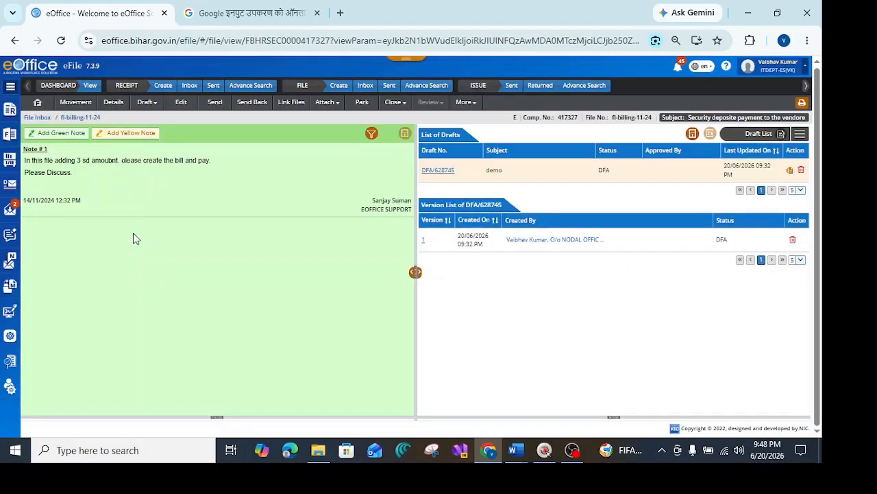
click(145, 103)
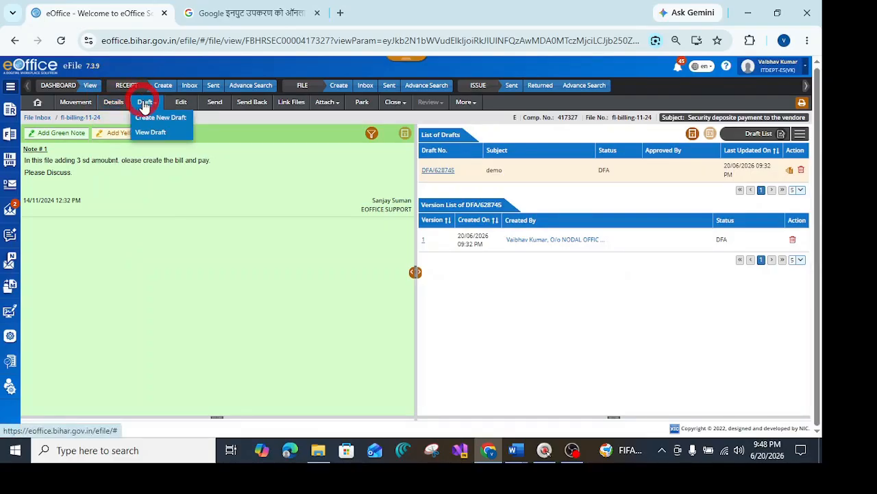
click(154, 118)
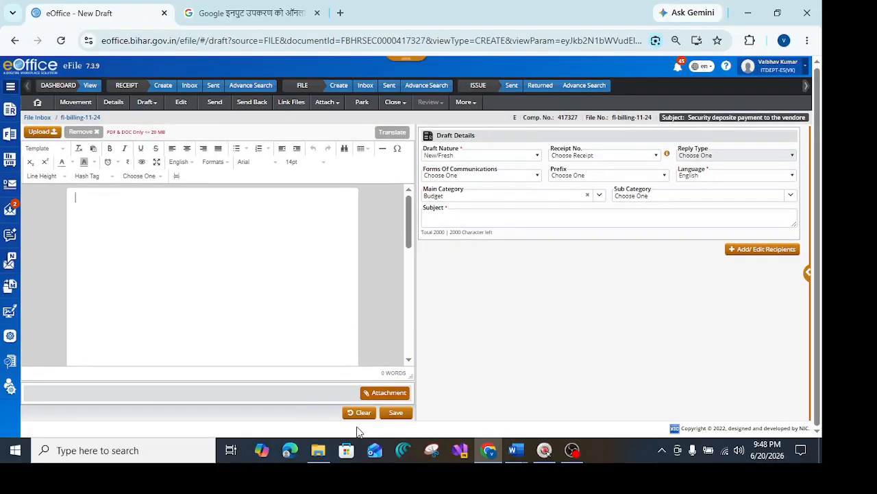
Upload the Word document 'draft default checking' from the sha issue folder as the draft.
click(52, 135)
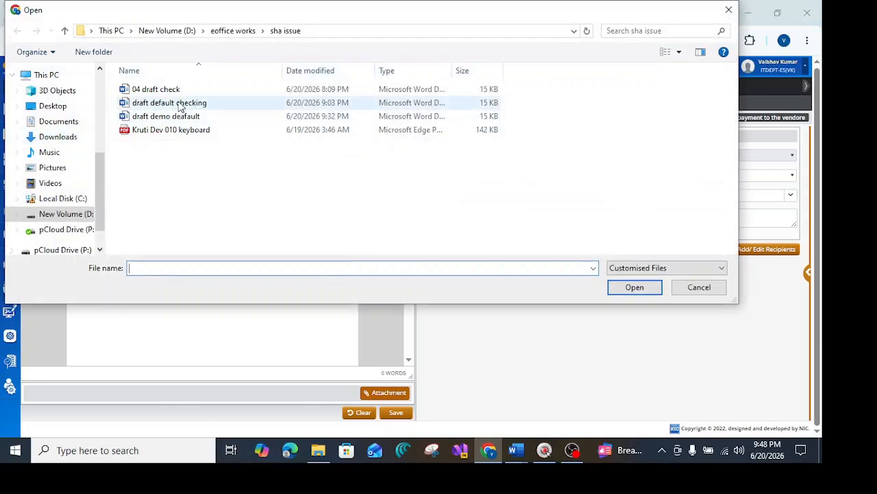
click(179, 105)
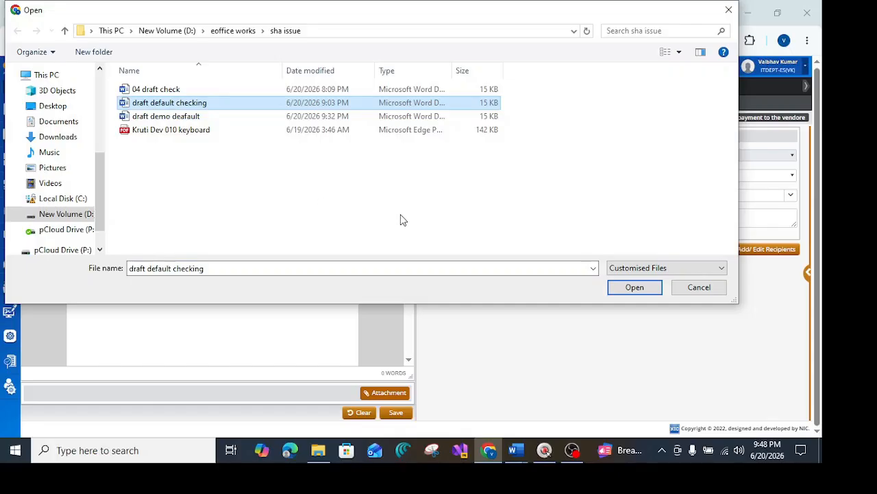
click(632, 289)
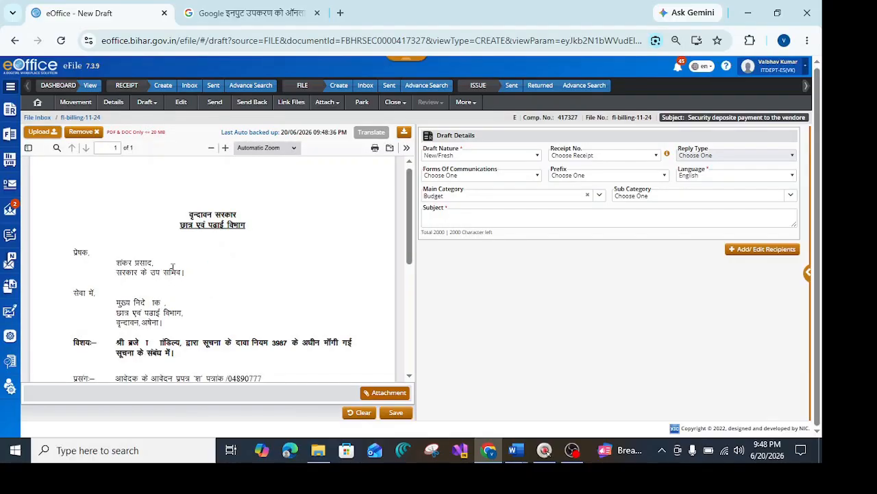
Open 'draft default checking' in Word from the sha issue folder.
scroll(146, 287, down, 2)
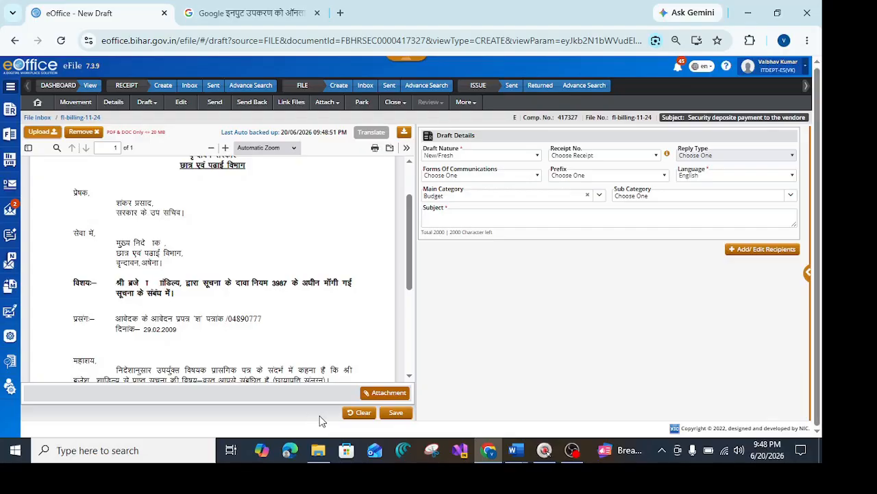
click(317, 453)
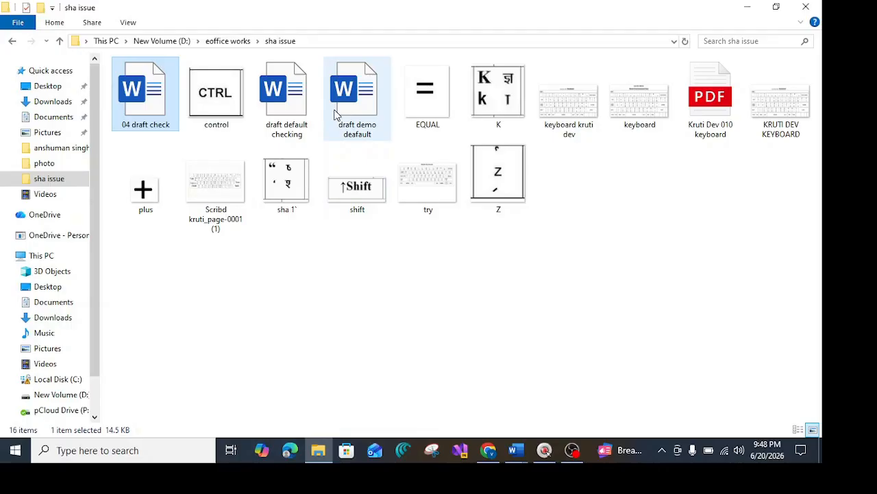
double_click(300, 110)
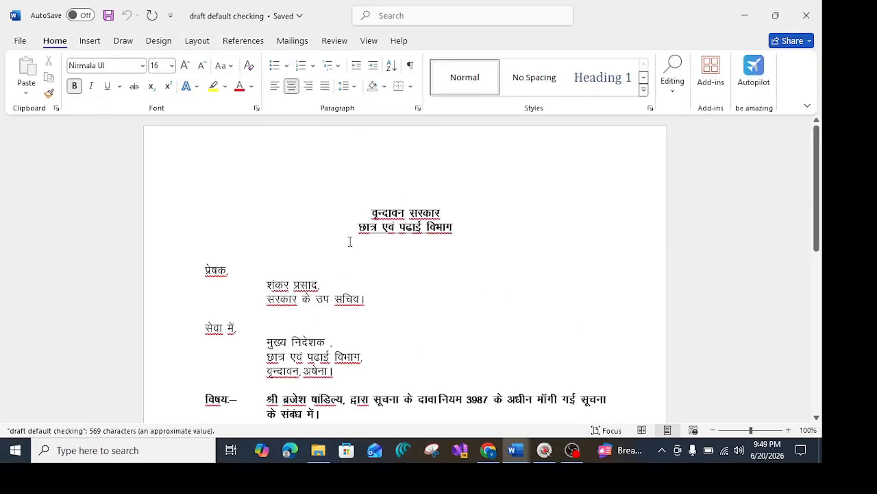
Examine the fonts used in the letter's addressee and subject lines.
scroll(336, 256, down, 2)
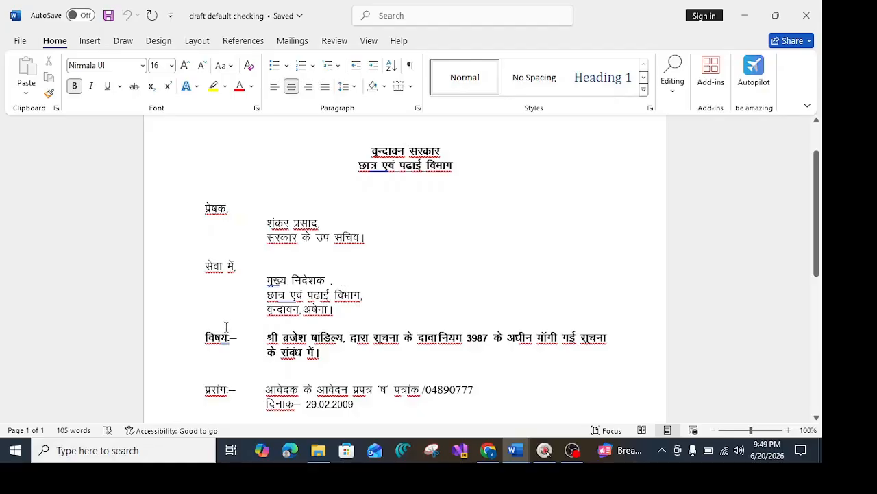
click(313, 281)
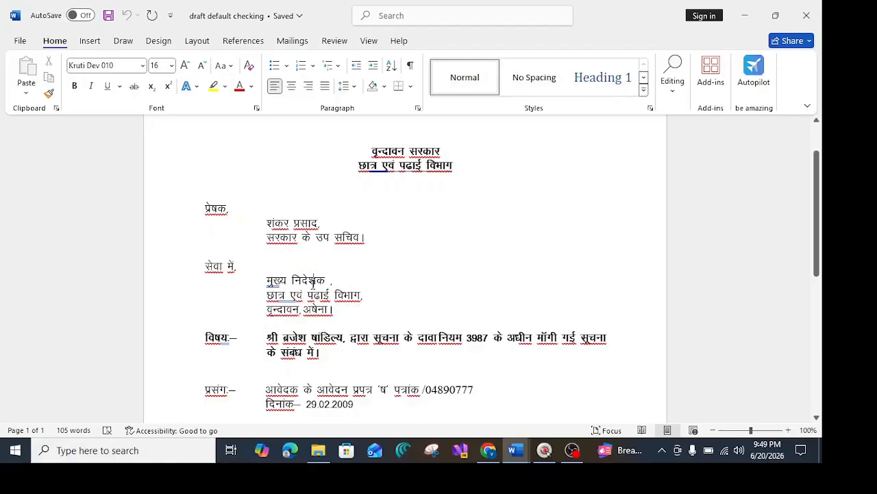
click(215, 336)
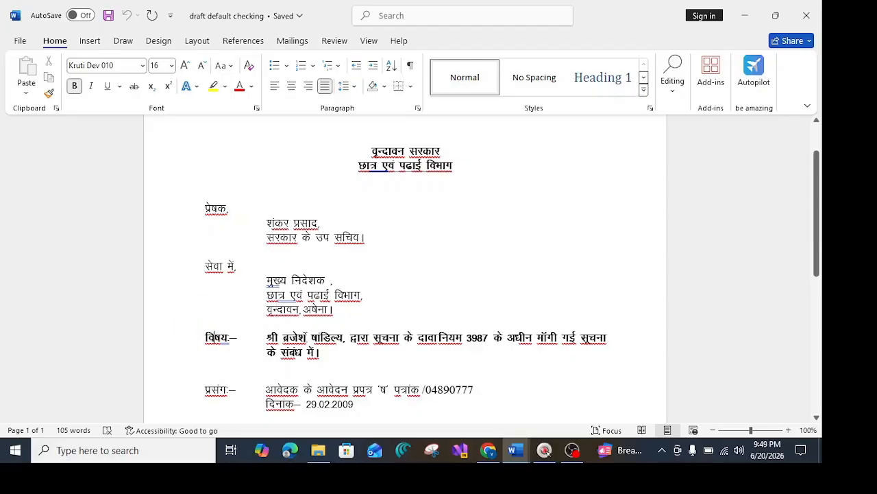
click(303, 336)
click(316, 336)
click(203, 20)
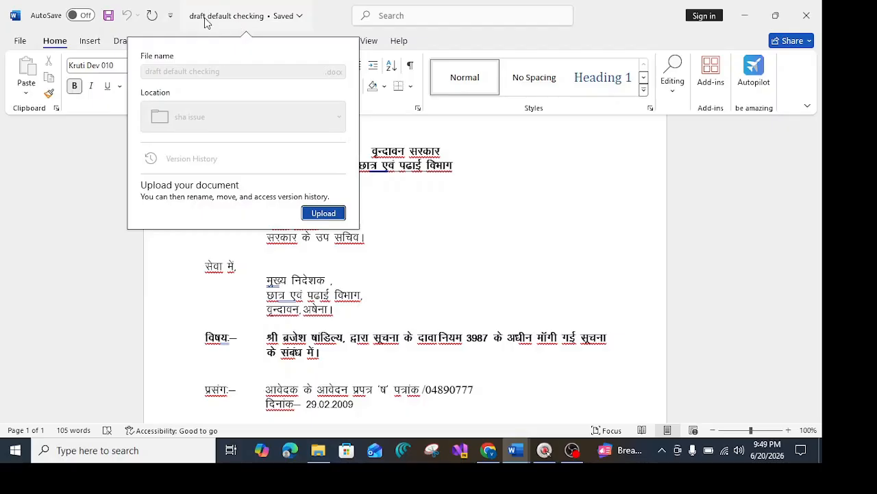
click(415, 255)
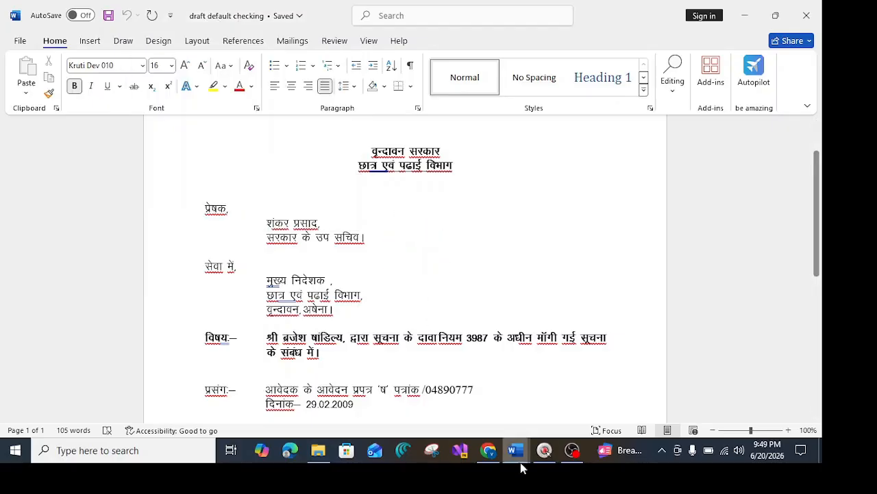
Re-upload 'draft default checking' into the eOffice draft and examine the subject line in its preview.
click(488, 450)
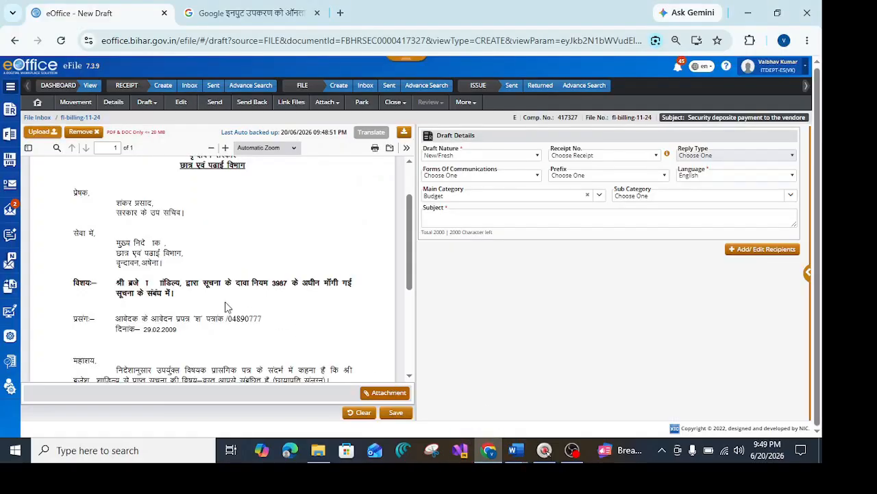
click(30, 134)
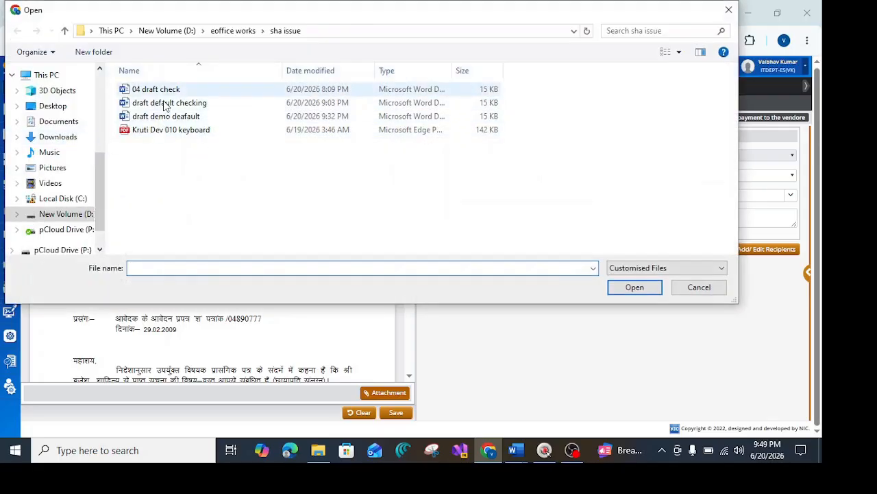
double_click(166, 103)
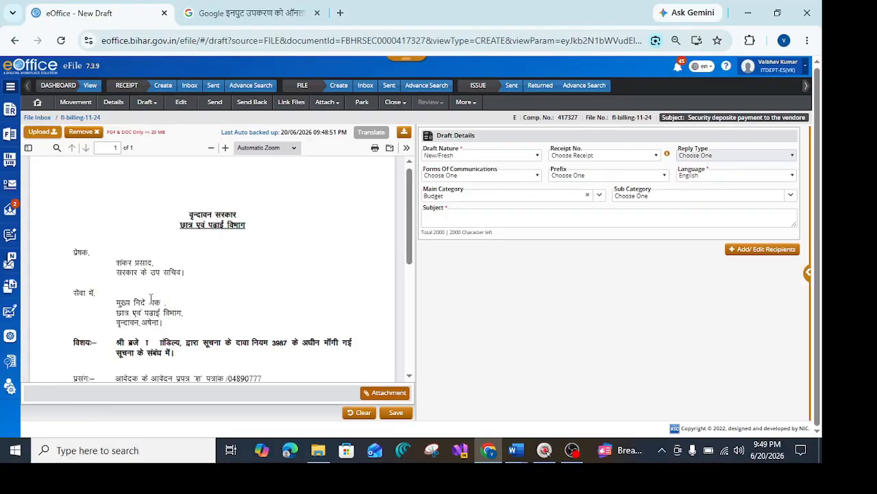
scroll(154, 303, down, 1)
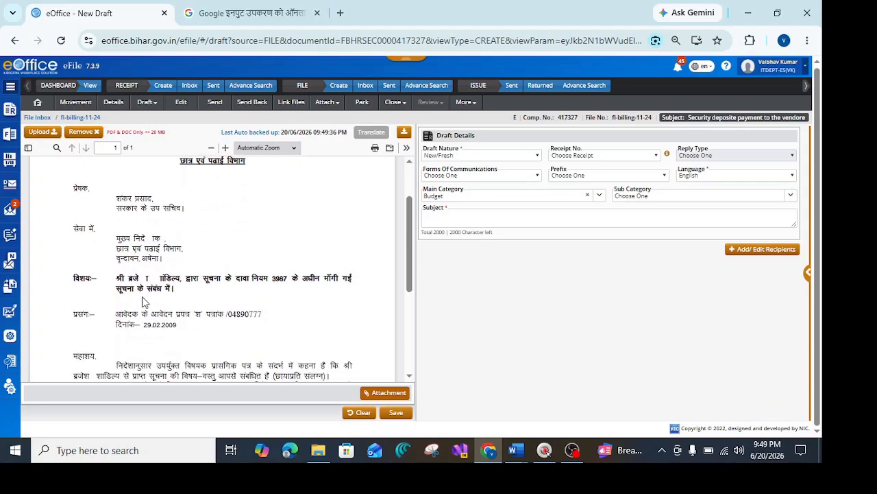
click(86, 280)
click(144, 279)
click(158, 279)
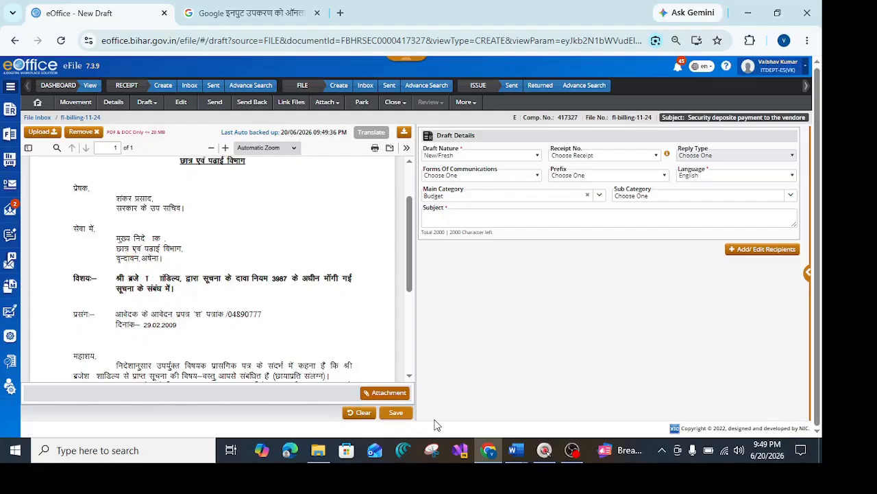
Retype the श in निदेशक on the addressee line using the Kruti Dev 010 key combination.
click(516, 451)
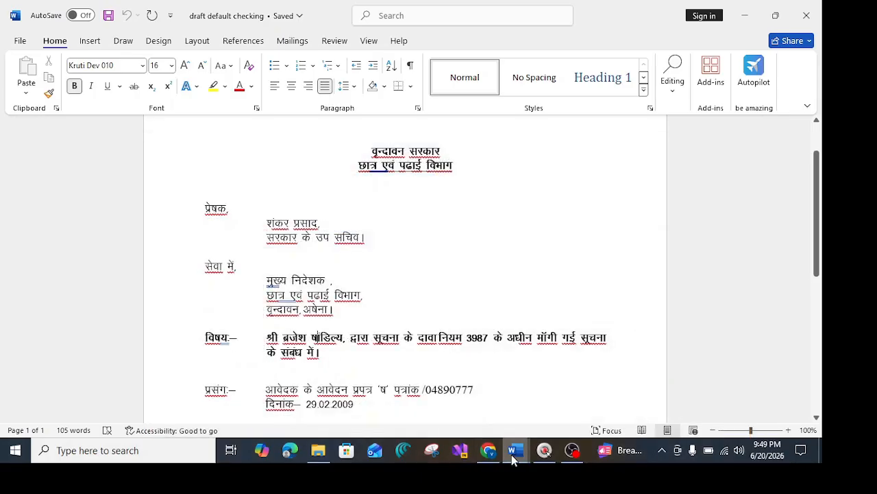
mouse_move(516, 450)
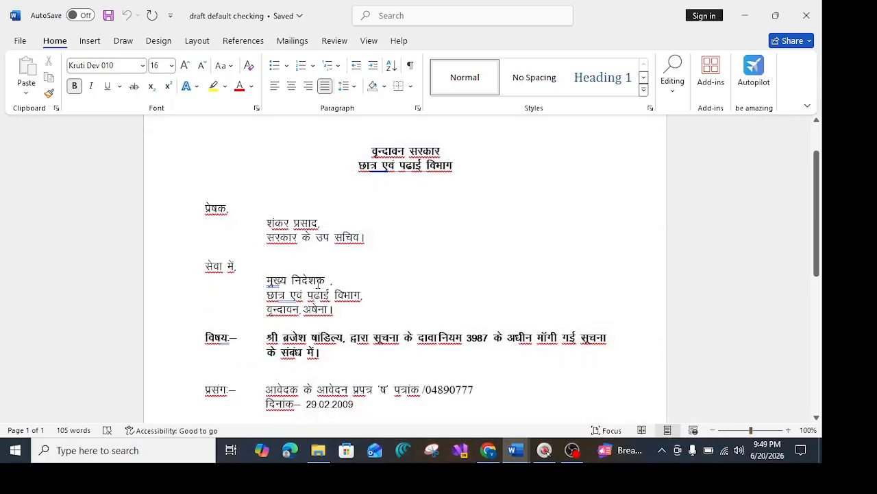
click(317, 281)
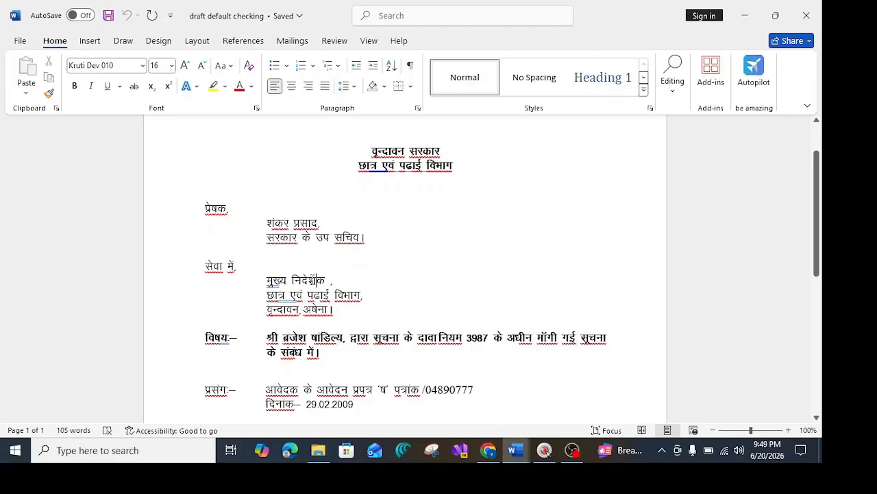
key(BackSpace)
key(BackSpace)
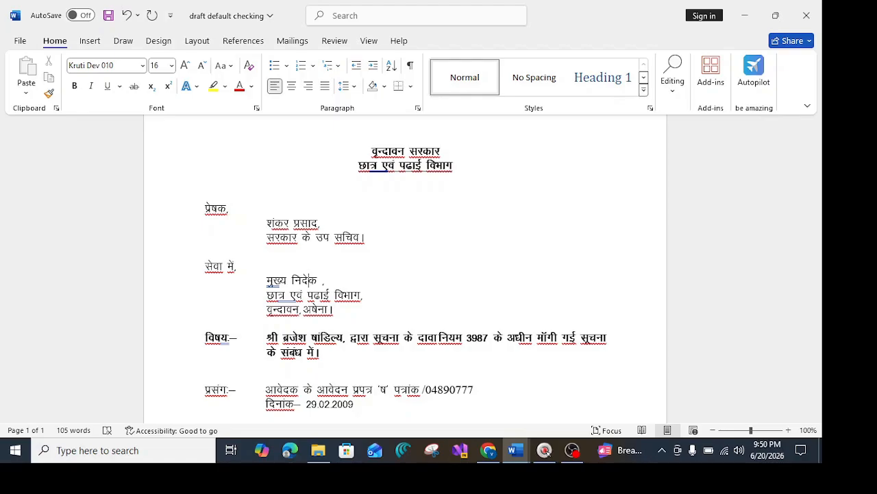
text(')
key(ctrl+z)
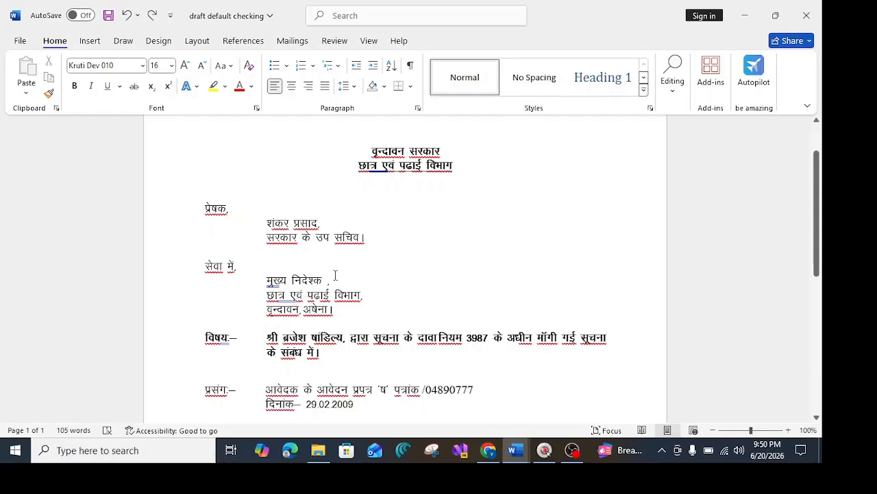
text(KZ)
Save the document and switch back to the eOffice draft in Chrome.
click(108, 17)
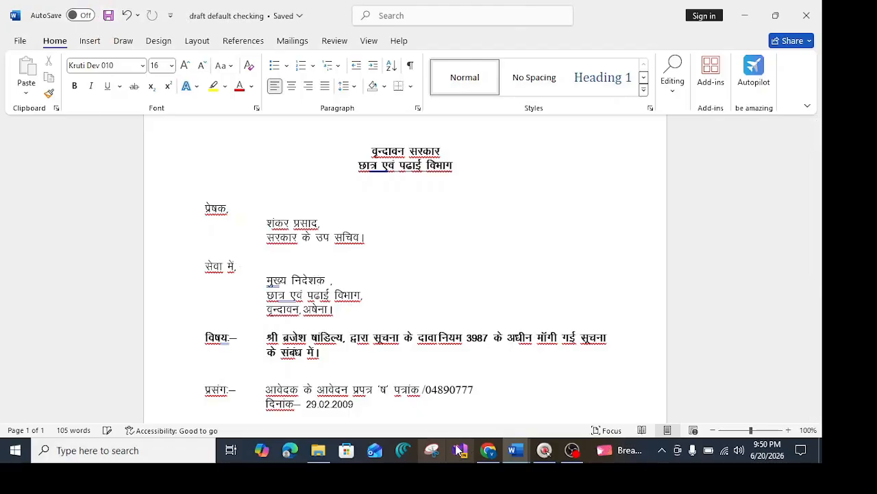
click(484, 449)
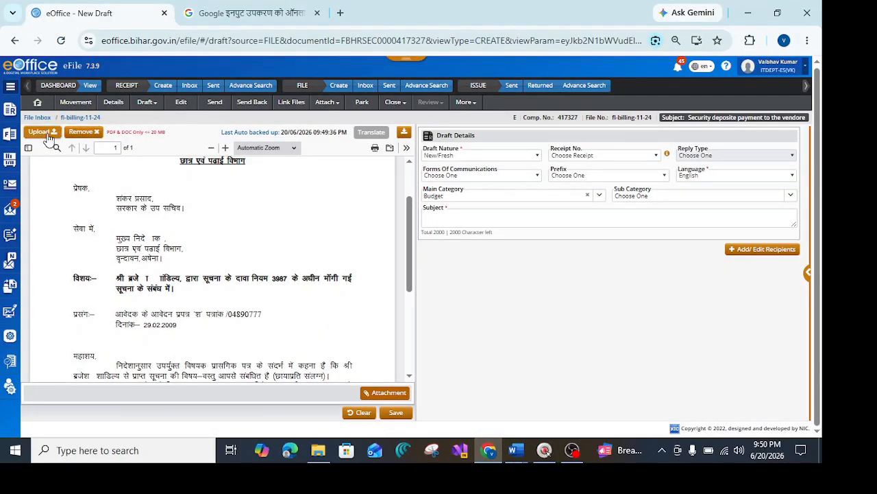
Upload the 'draft default checking' document into the eOffice draft, declining the prompt to remove it.
click(48, 134)
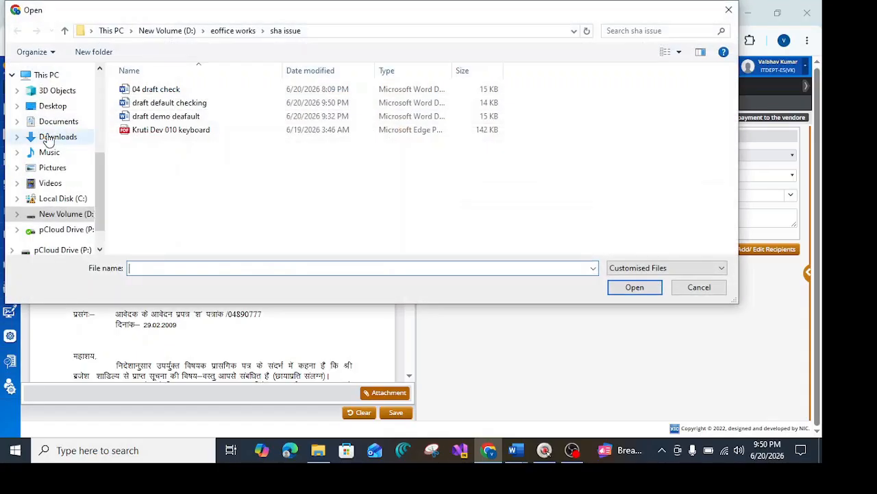
double_click(168, 103)
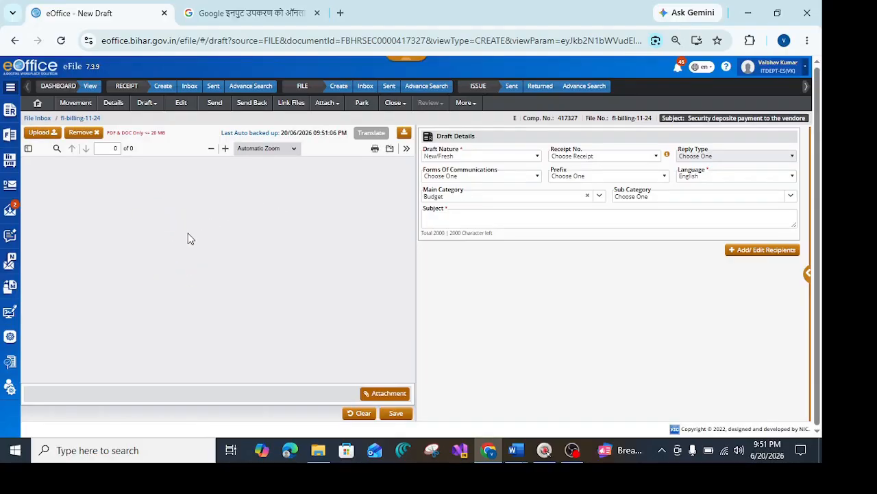
click(94, 137)
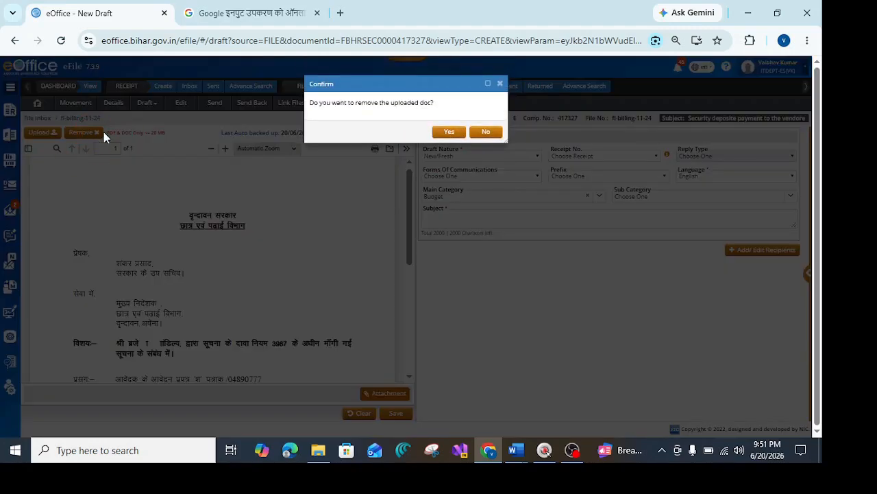
click(481, 132)
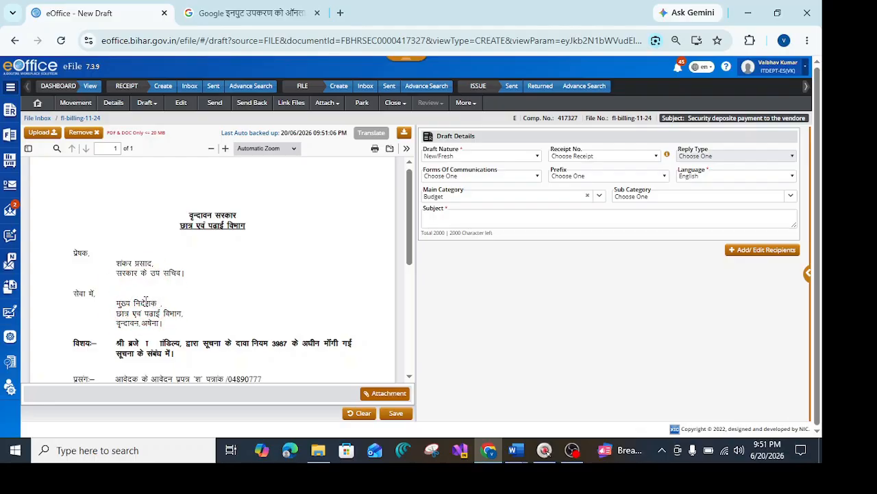
Examine the addressee and subject lines of the uploaded letter in the draft preview.
click(145, 299)
scroll(146, 299, down, 2)
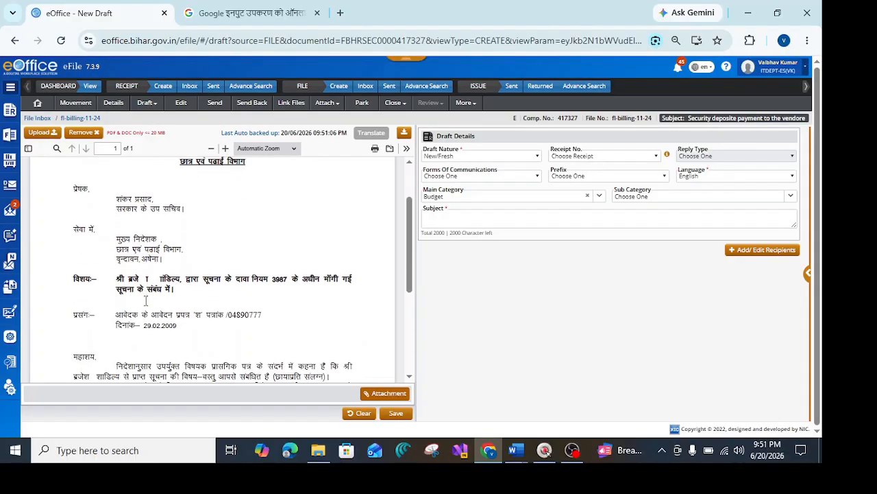
click(81, 276)
click(144, 279)
click(160, 279)
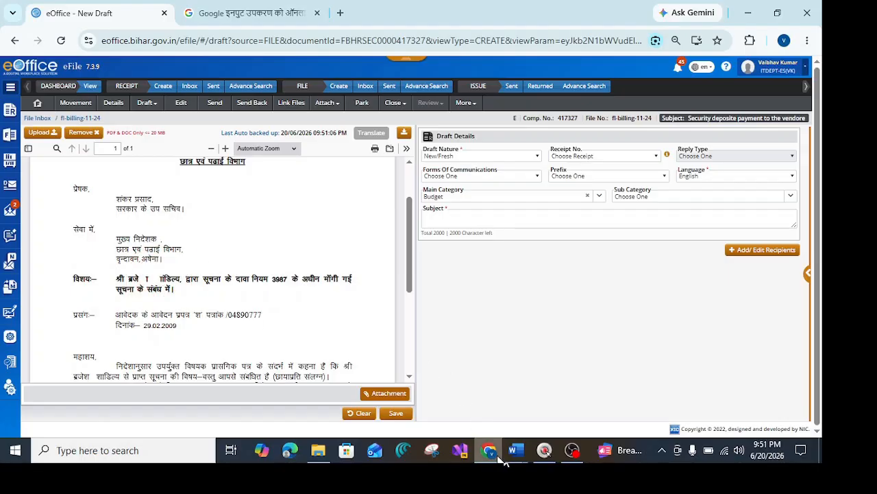
Switch to Word, close the 'draft demo deafault' document and bring up 'draft default checking'.
mouse_move(511, 457)
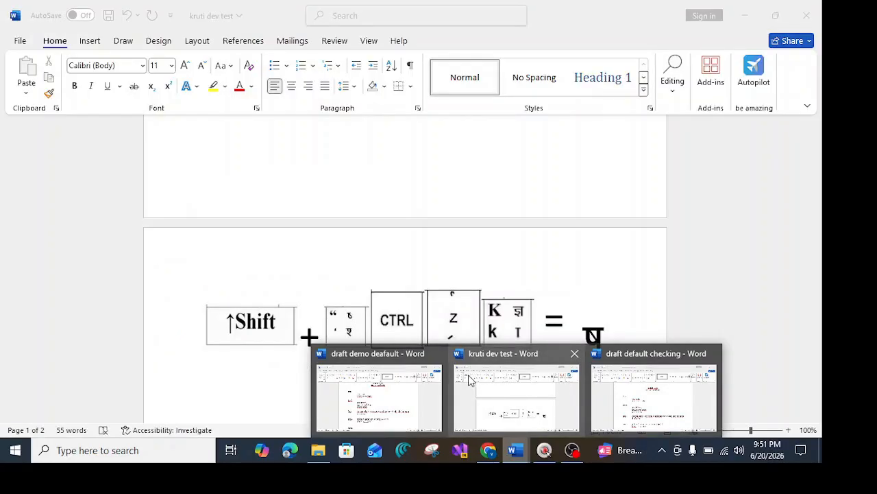
click(612, 379)
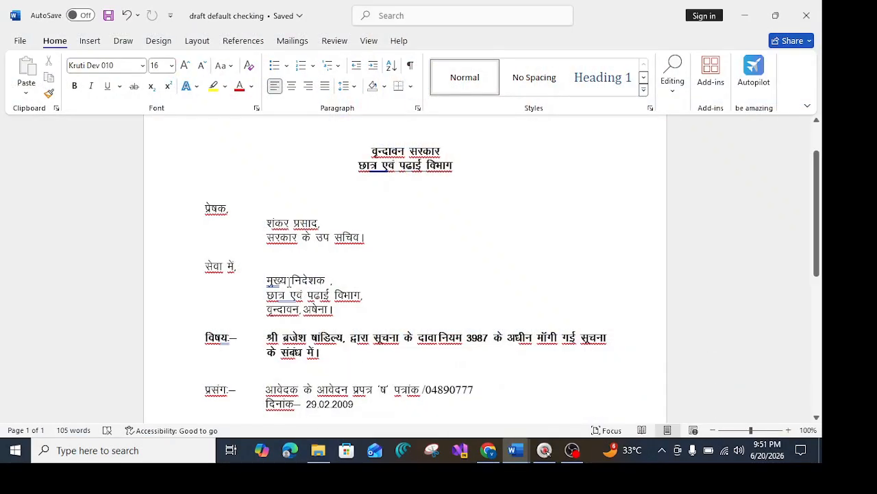
click(516, 452)
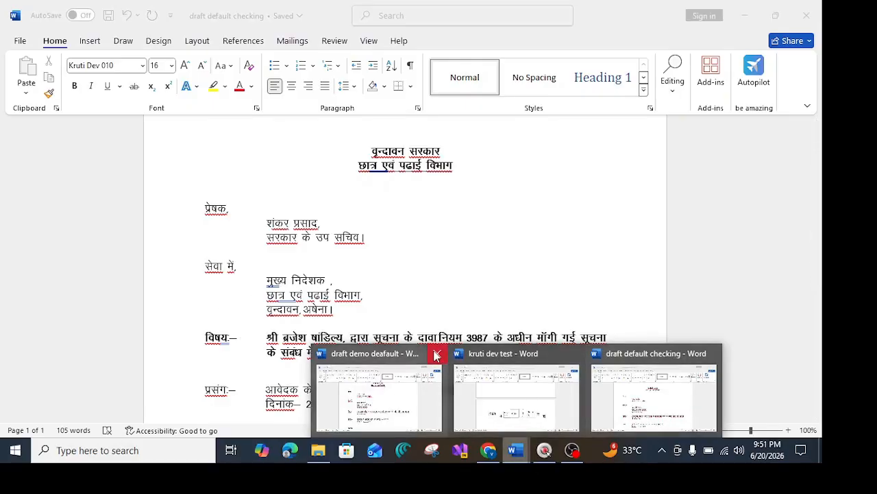
click(437, 353)
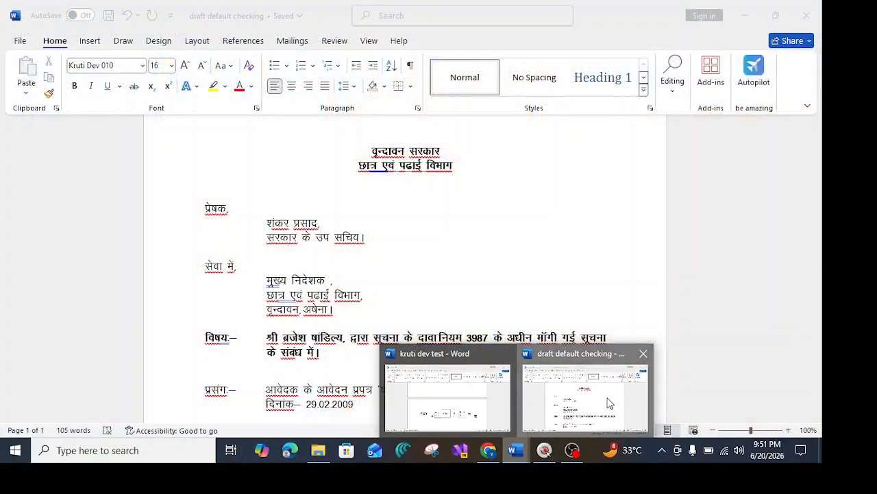
click(583, 390)
Retype the ष in the विषय label using the Kruti Dev 010 key combination.
click(217, 339)
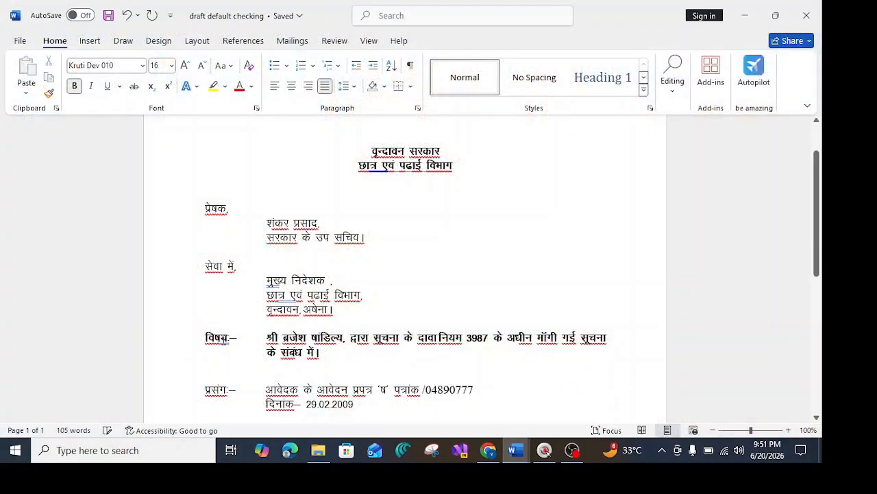
key(Right)
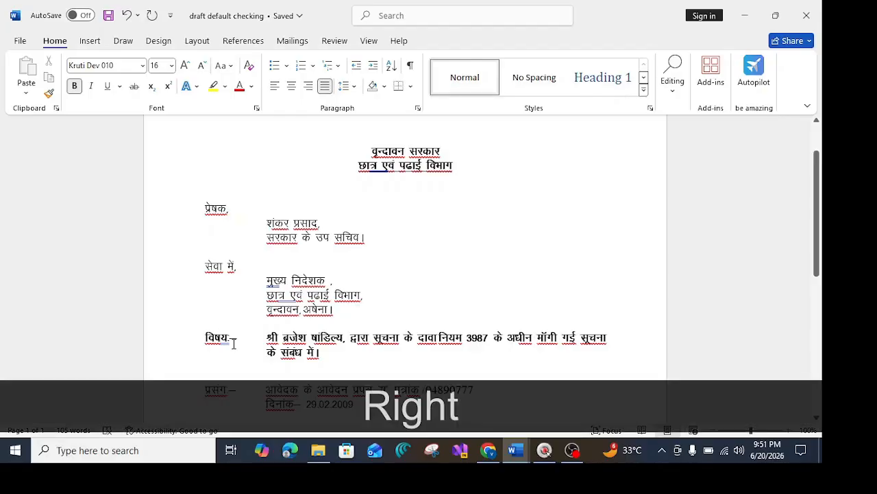
key(BackSpace)
key(BackSpace)
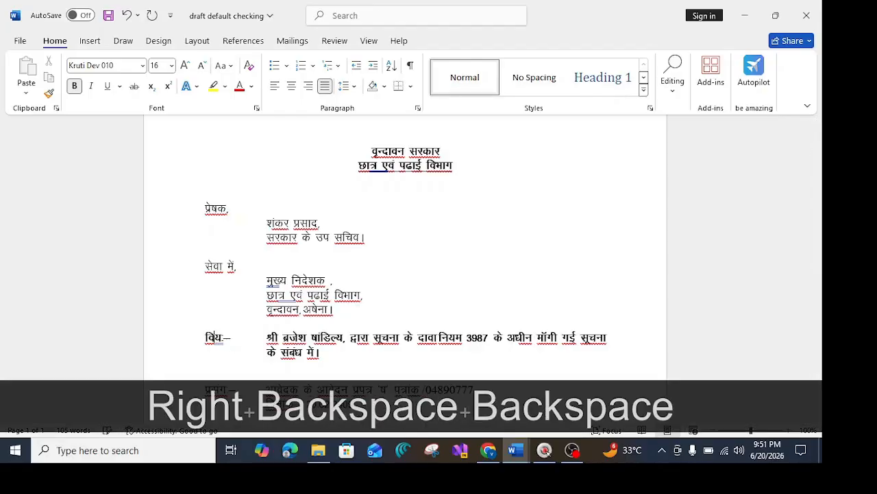
text(")
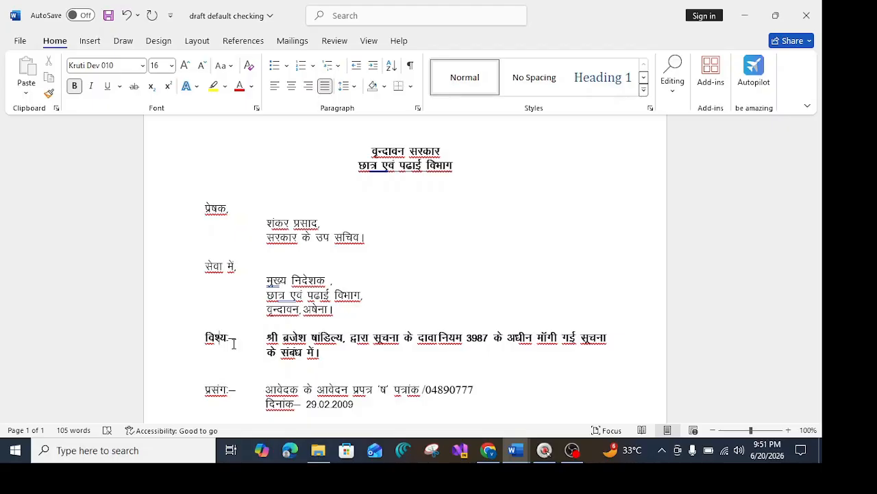
key(ctrl+z)
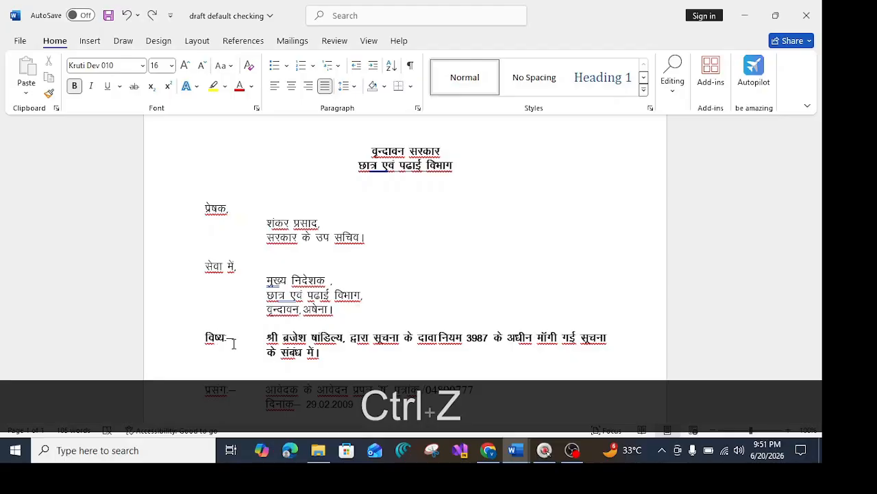
text(K)
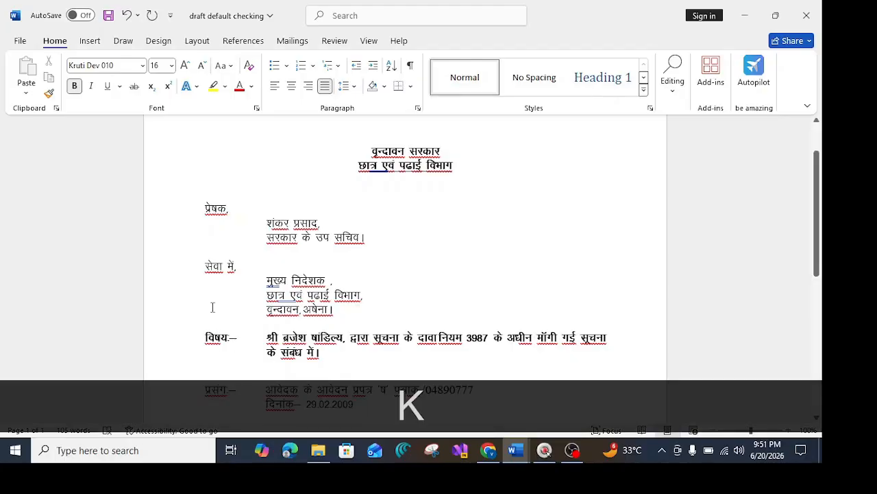
click(306, 338)
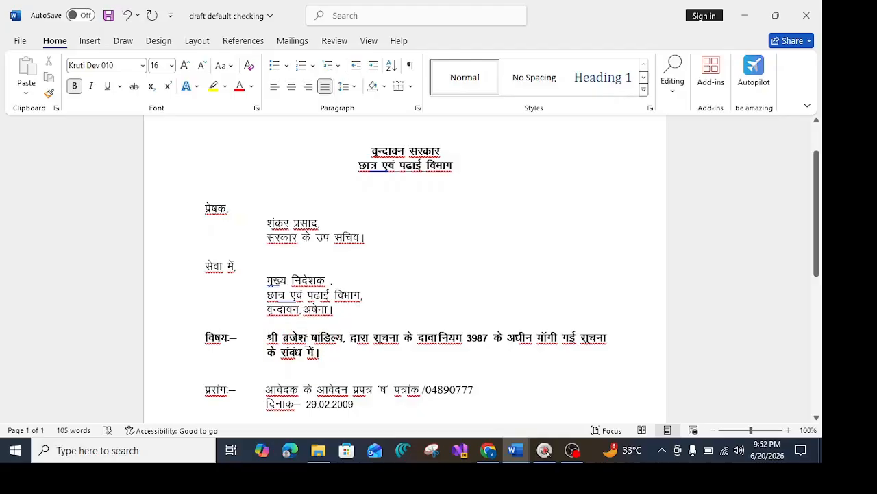
key(BackSpace)
key(BackSpace)
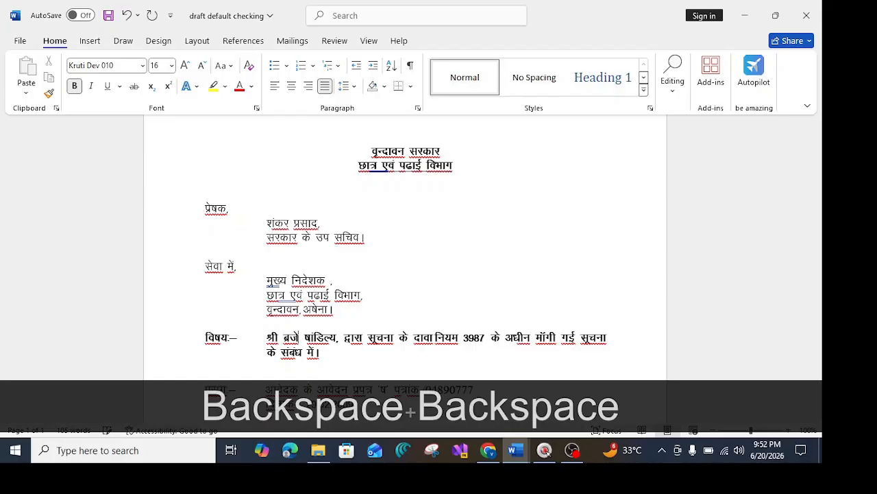
text(')
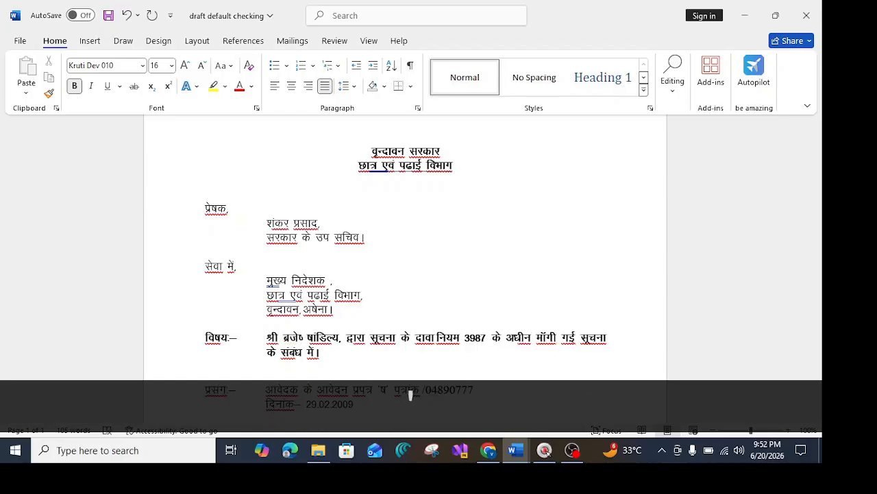
key(ctrl+z)
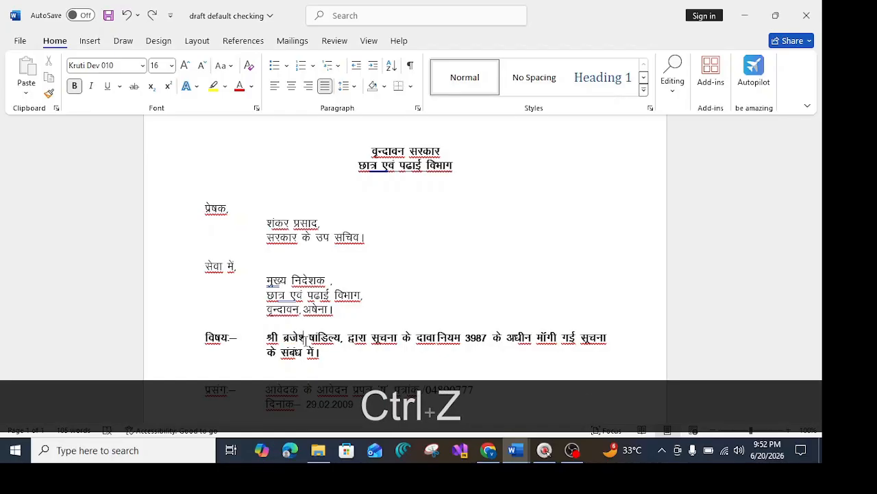
text(K)
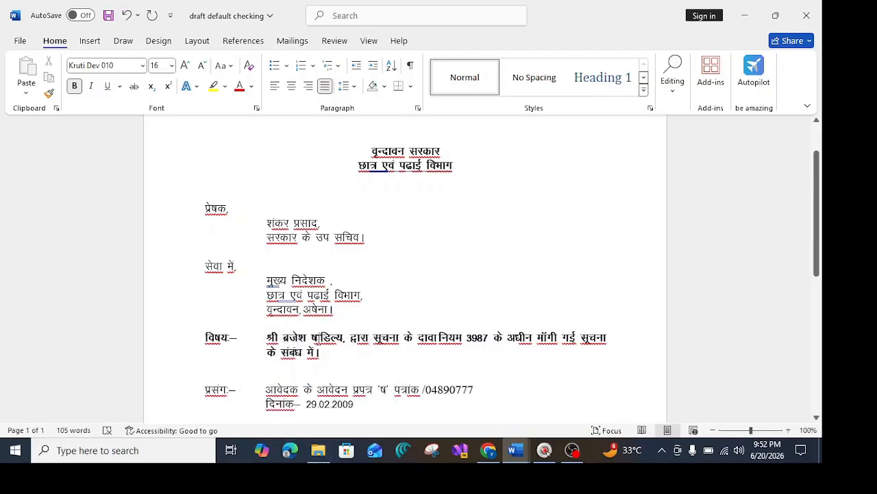
click(317, 337)
key(BackSpace)
key(BackSpace)
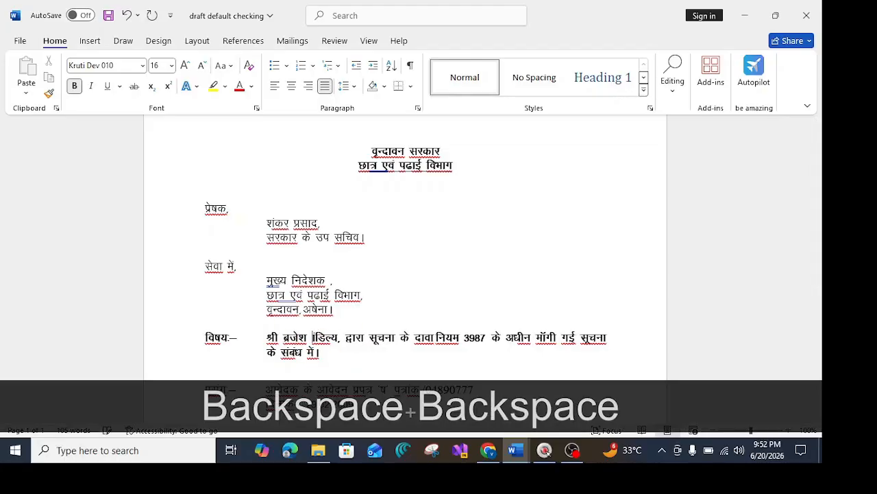
text(")
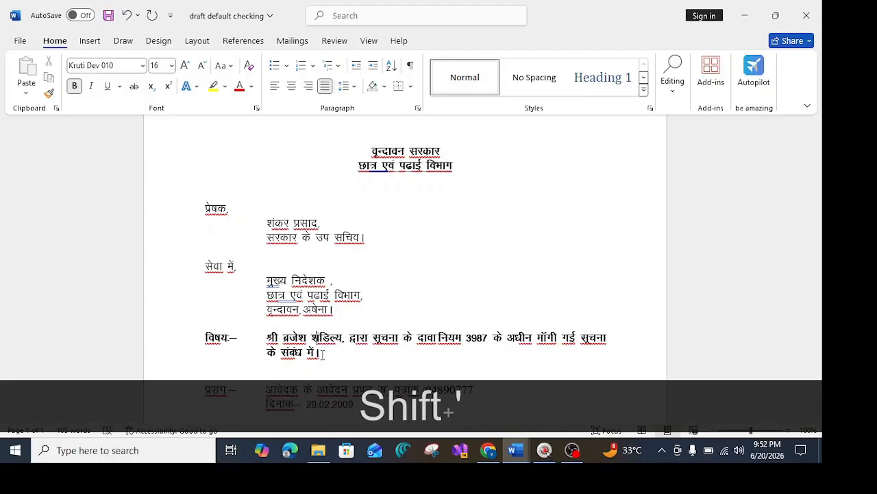
key(ctrl+z)
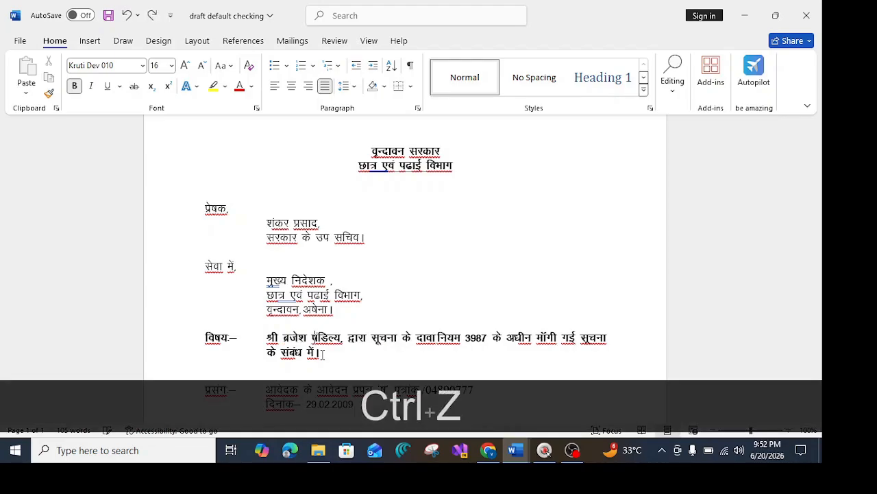
text(k)
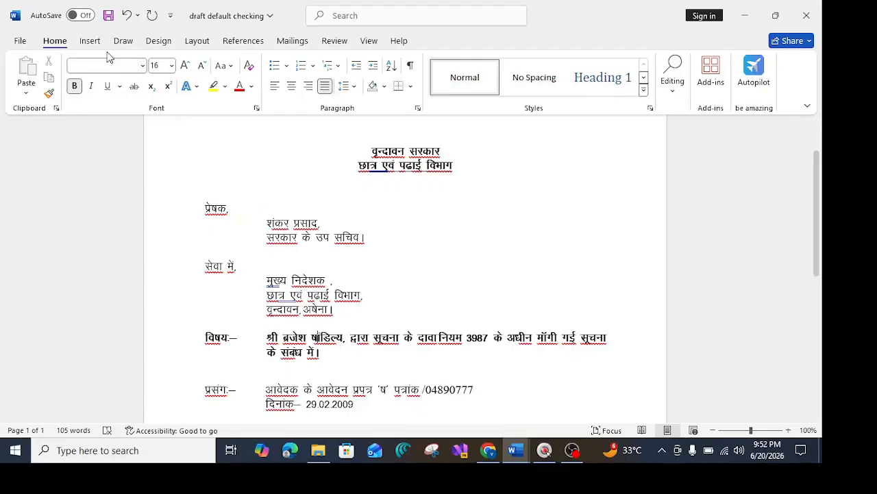
click(107, 16)
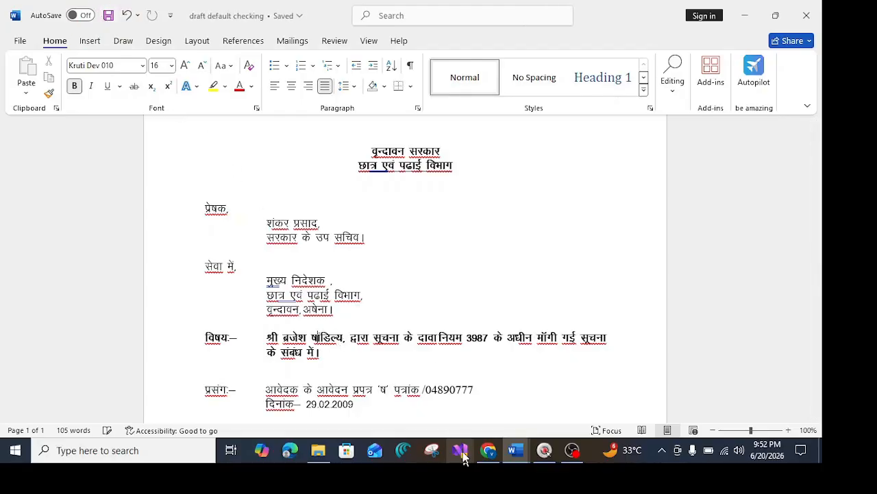
Return to the eOffice draft in Chrome and re-upload the 'draft default checking' document.
click(489, 449)
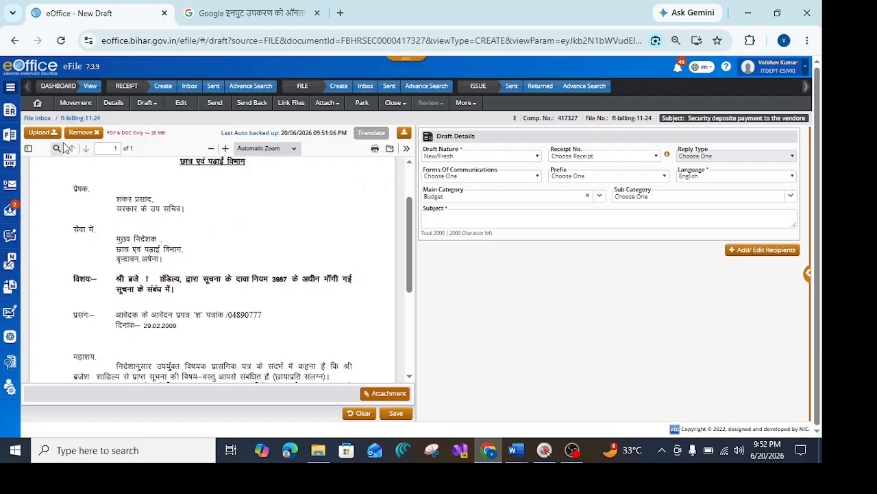
click(44, 137)
click(52, 132)
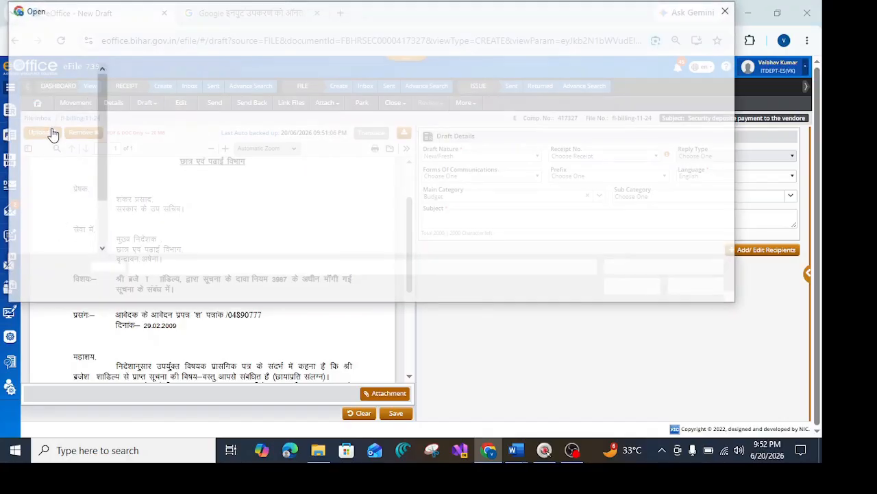
click(168, 104)
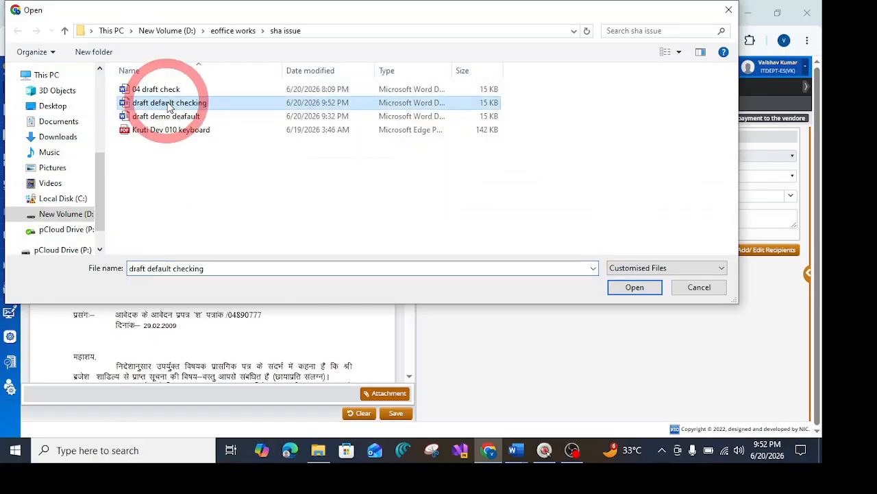
click(637, 287)
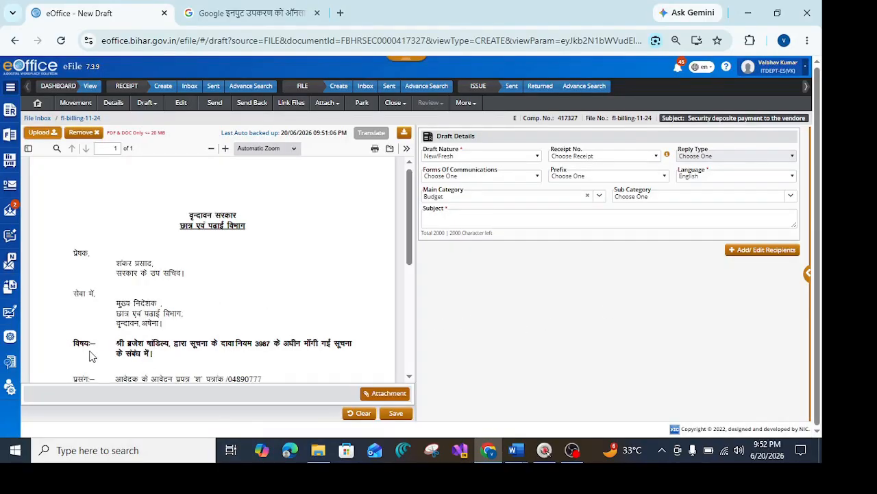
Examine the subject line of the re-uploaded letter in the draft preview.
click(81, 343)
click(139, 342)
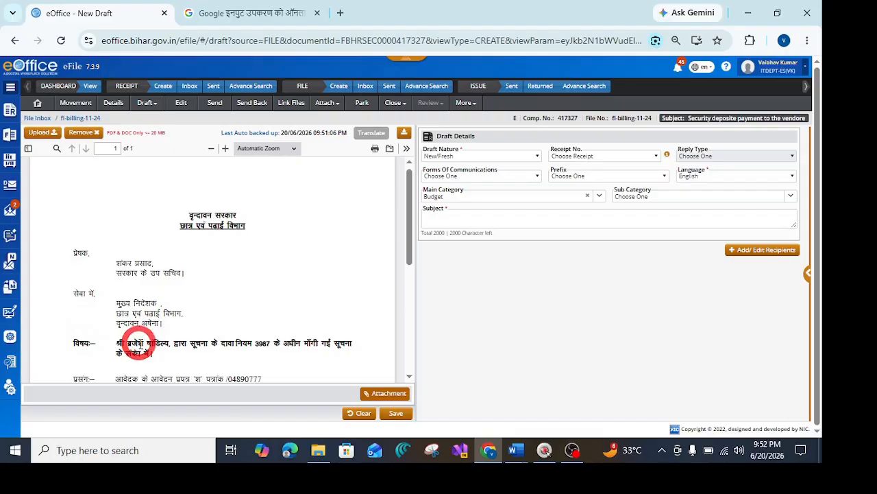
click(149, 343)
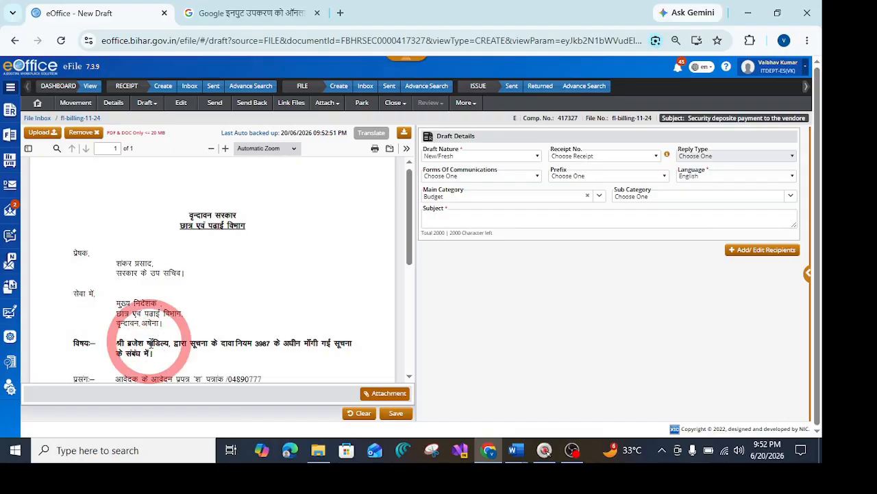
Enter demo as the draft's subject and save the draft.
click(457, 219)
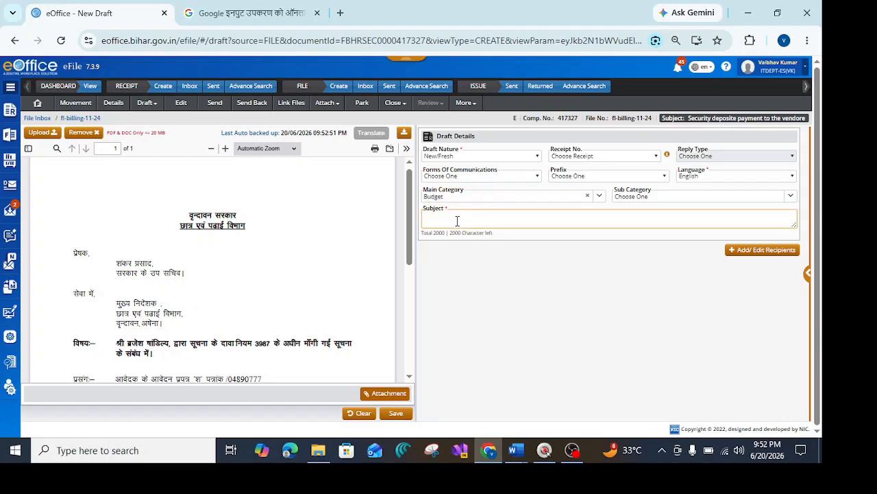
text(demo)
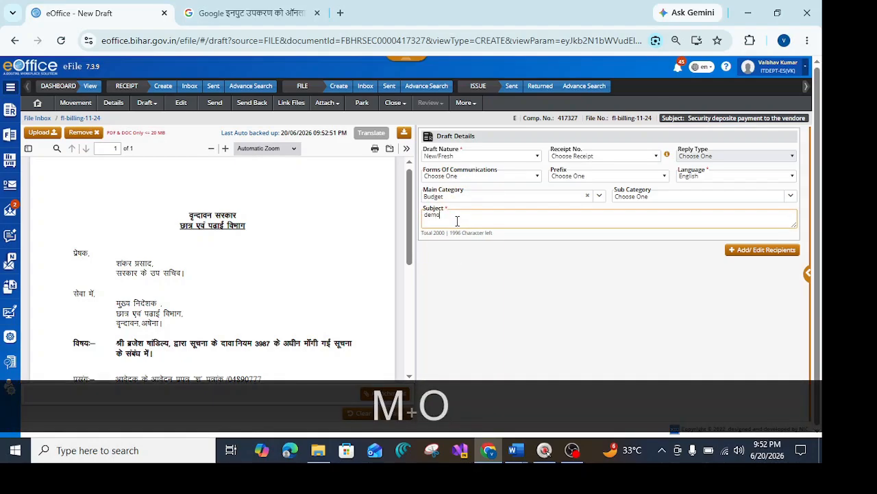
click(439, 289)
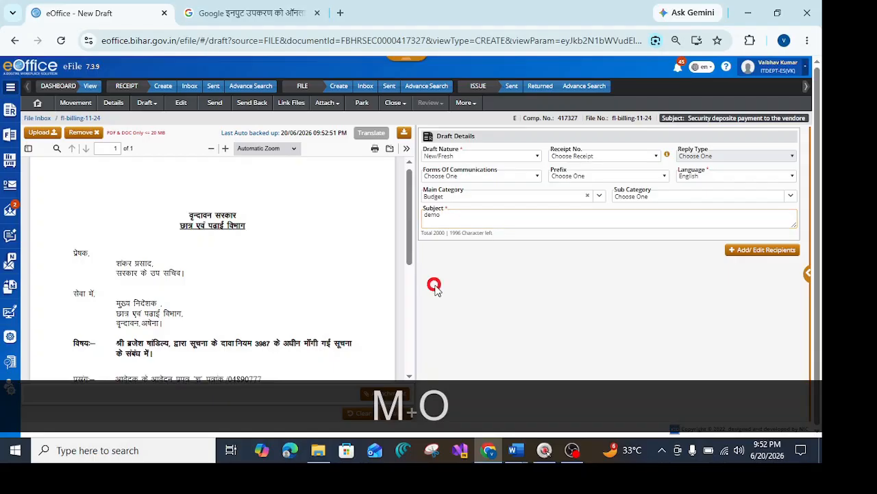
click(396, 413)
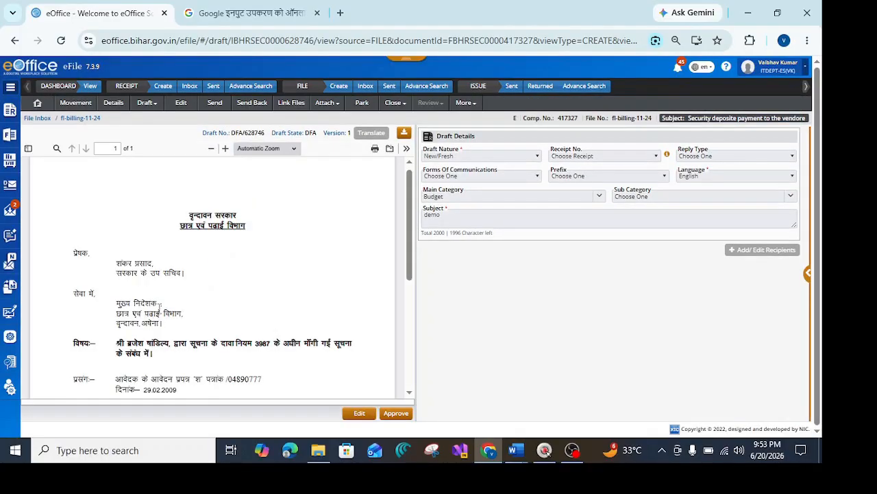
scroll(107, 307, down, 2)
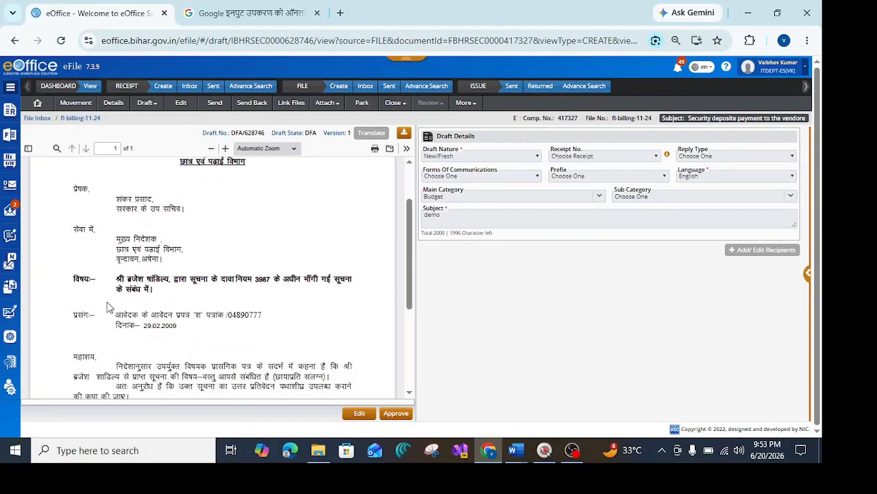